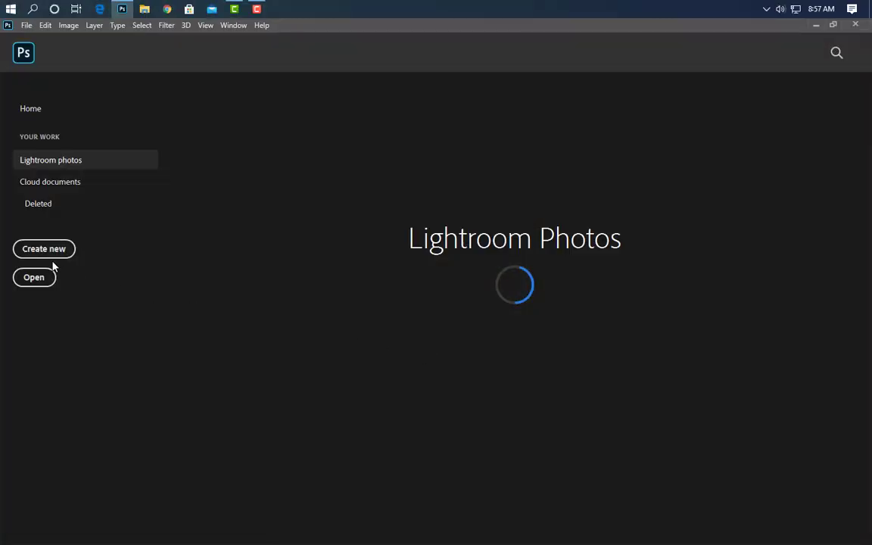
# - Set up a new 3000 × 3000 px, 300 ppi document named Instagram Post Design
pyautogui.click(43, 250)
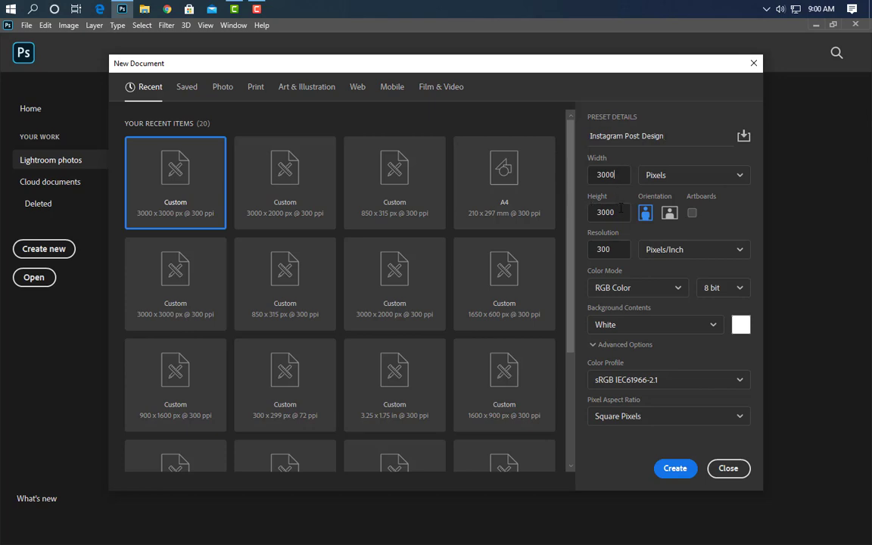
# - Create the document and draw a wide dark brown rectangle band across the canvas middle
pyautogui.click(674, 469)
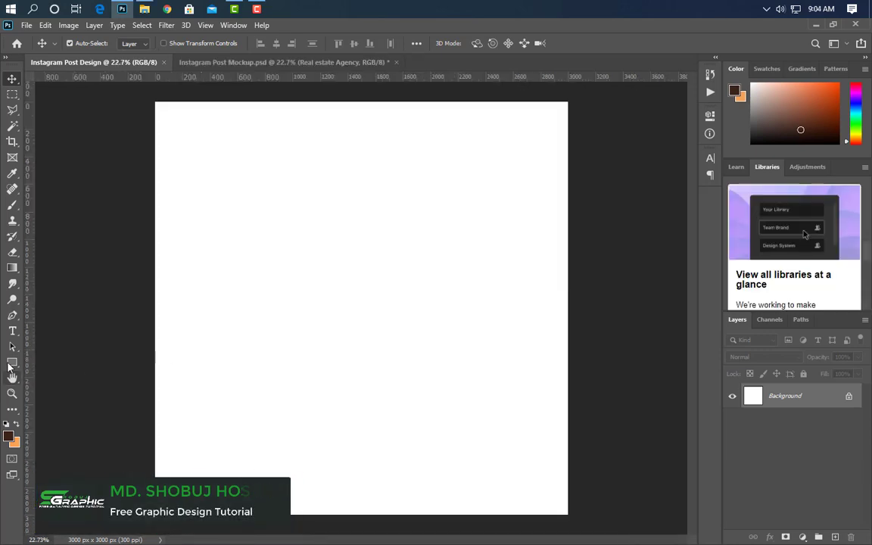
pyautogui.click(11, 363)
pyautogui.moveTo(131, 294); pyautogui.dragTo(620, 383)
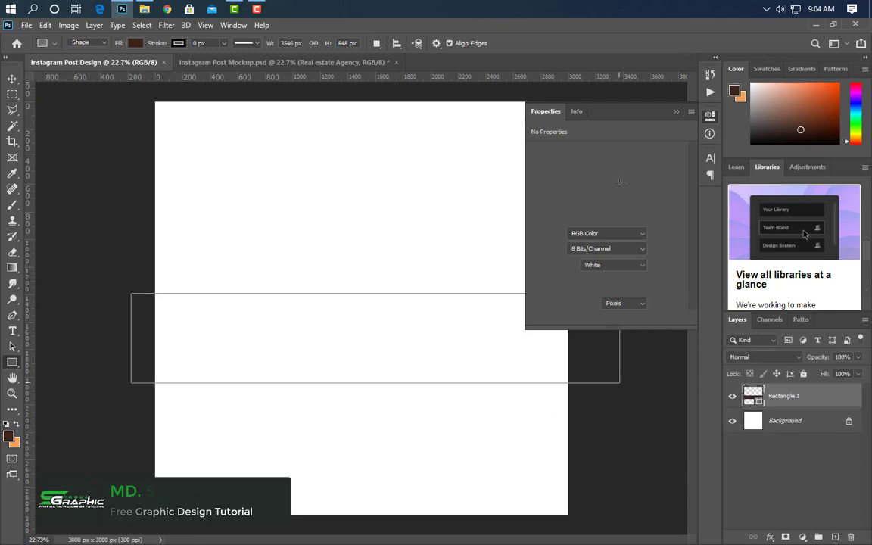
pyautogui.doubleClick(841, 395)
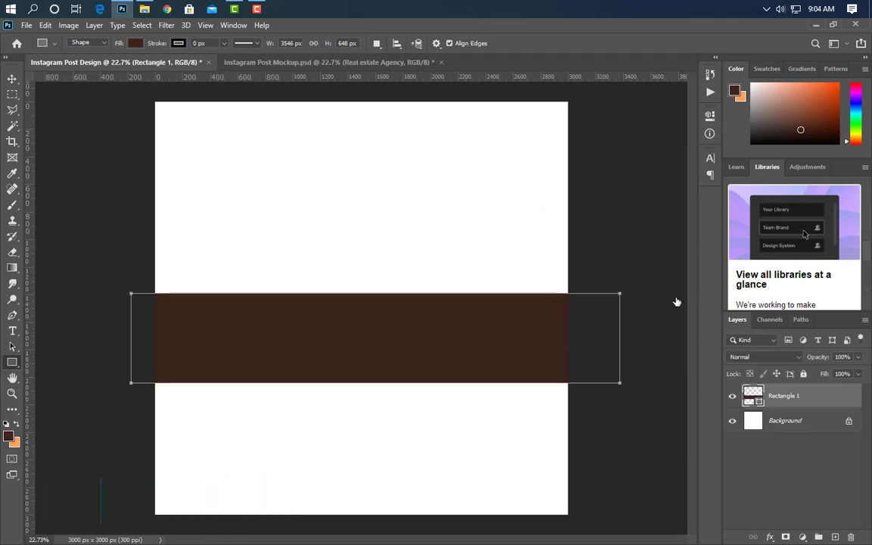
# - Give the band a gradient overlay blending orange f8a259 edges into dark brown 3c241a
pyautogui.click(307, 431)
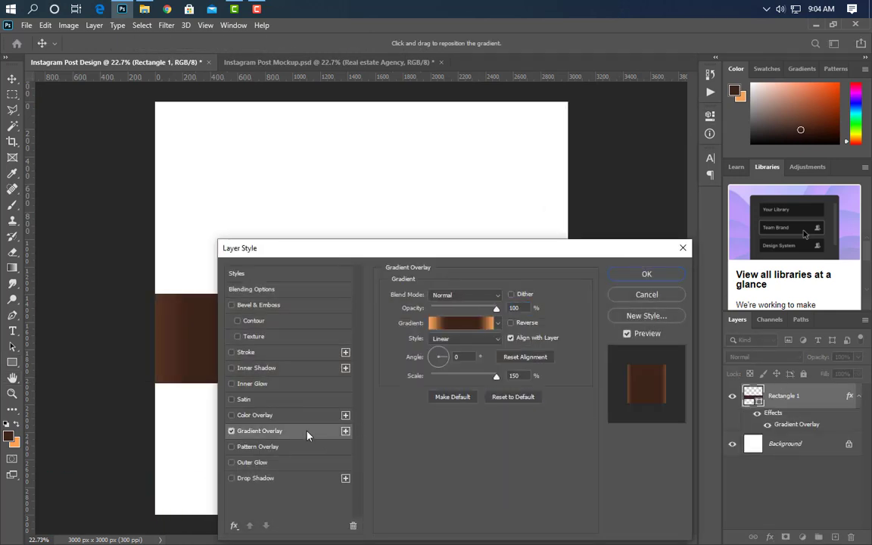
pyautogui.moveTo(430, 252); pyautogui.dragTo(569, 375)
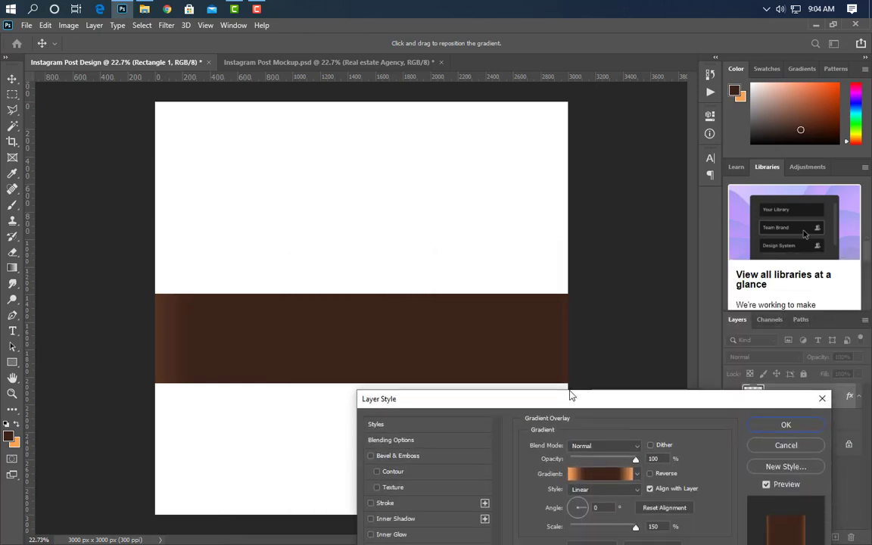
pyautogui.click(583, 451)
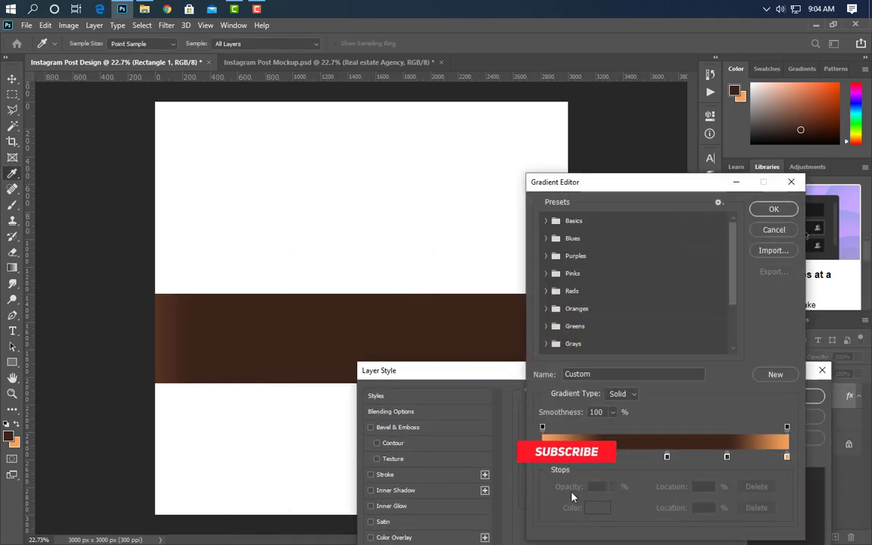
pyautogui.doubleClick(542, 457)
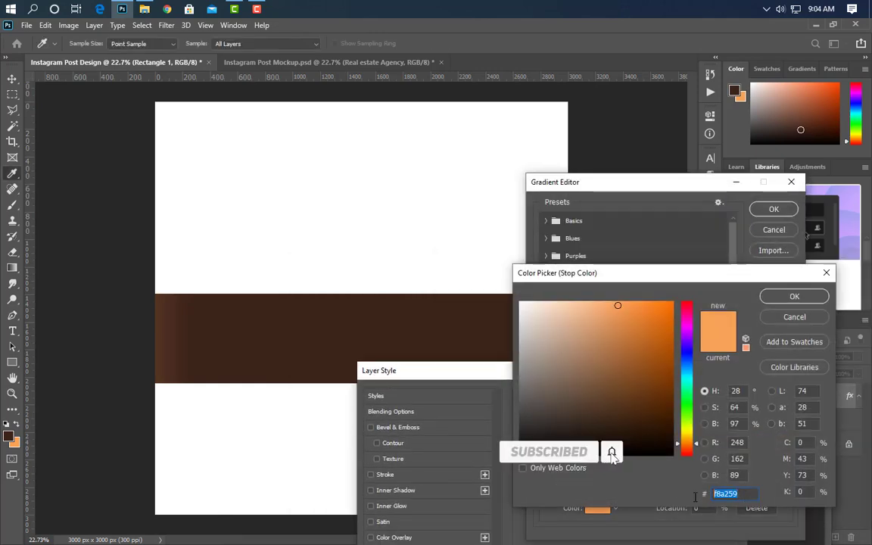
pyautogui.click(793, 295)
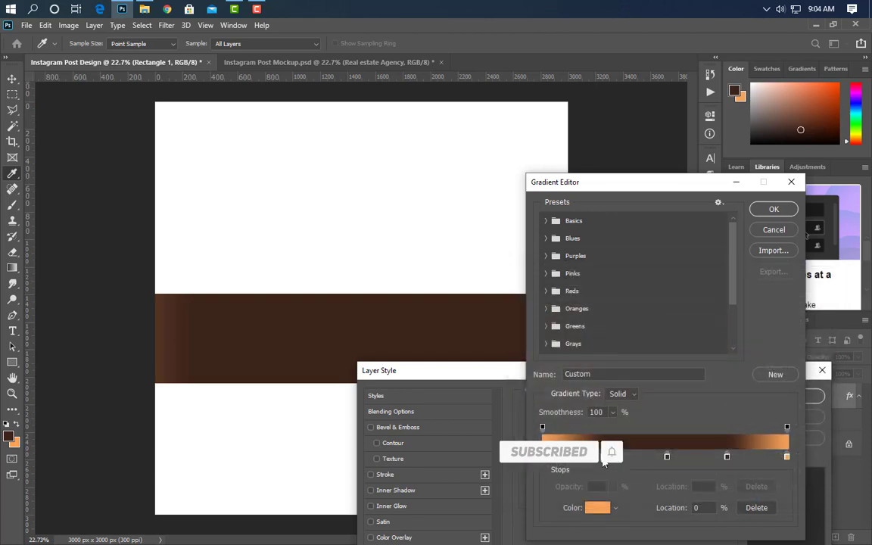
pyautogui.doubleClick(603, 456)
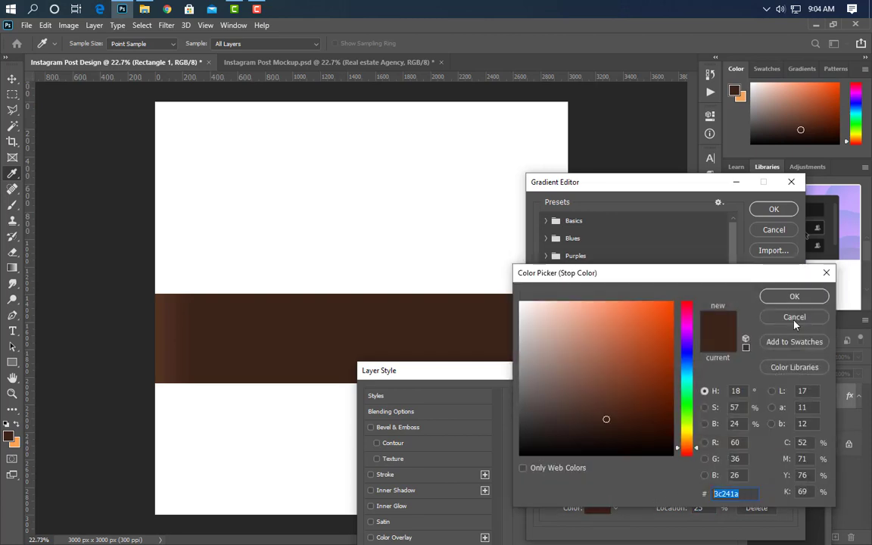
pyautogui.click(793, 296)
pyautogui.click(773, 209)
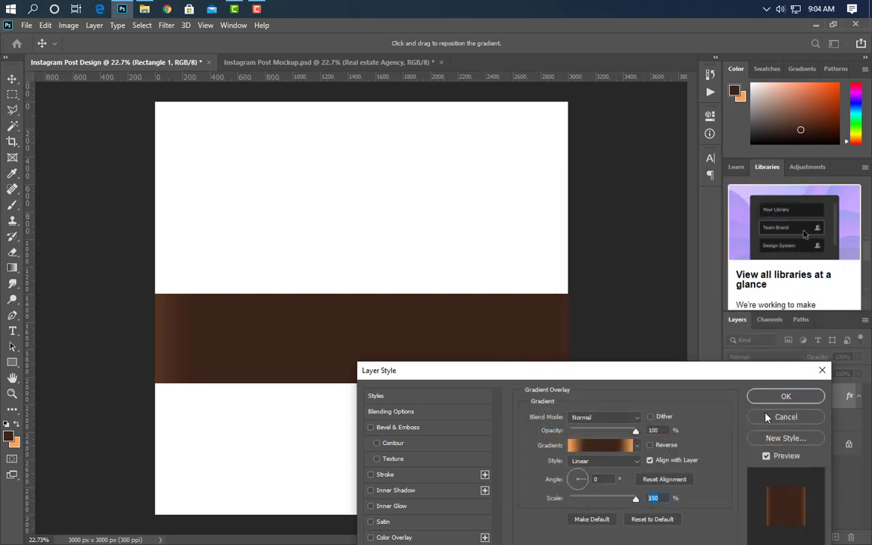
pyautogui.click(786, 397)
# - Stretch the gradient band to exactly the 3000 px canvas width and duplicate its layer
pyautogui.hotkey('ctrl', 't')
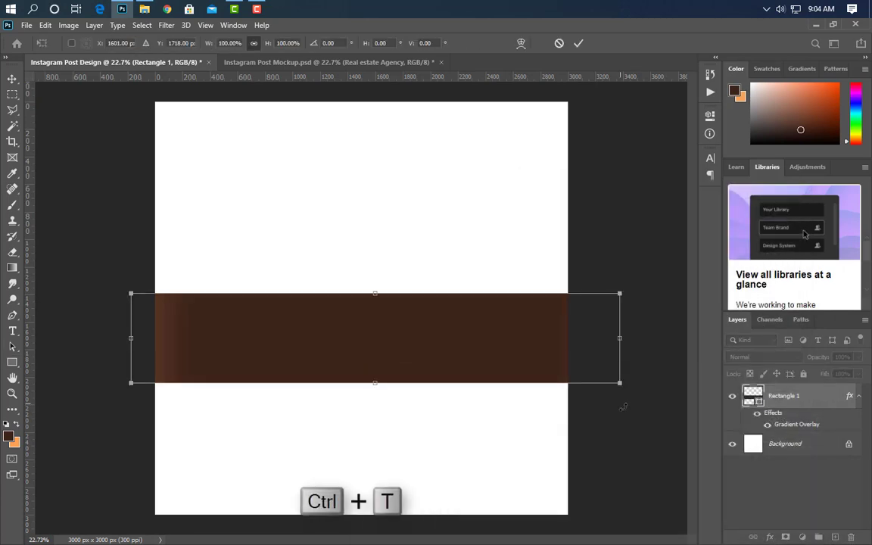
pyautogui.moveTo(620, 339); pyautogui.dragTo(575, 339)
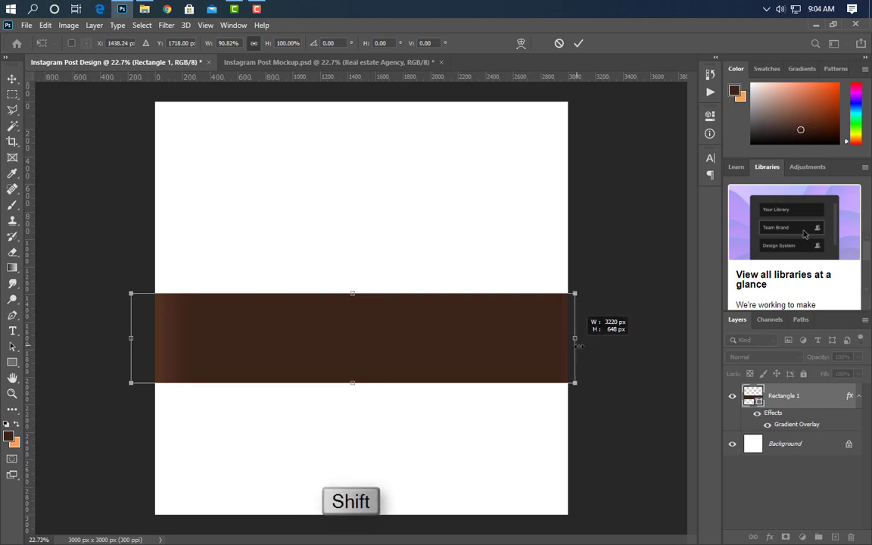
pyautogui.moveTo(130, 339); pyautogui.dragTo(150, 338)
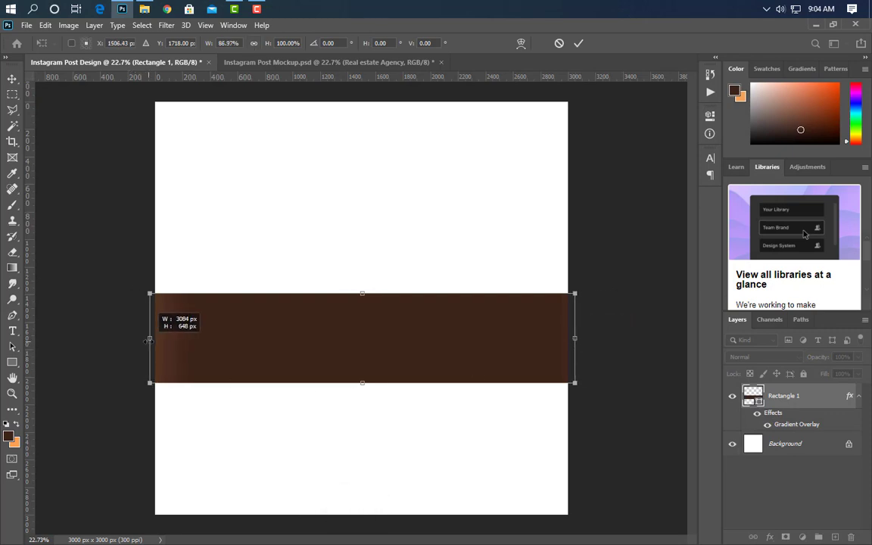
pyautogui.click(579, 44)
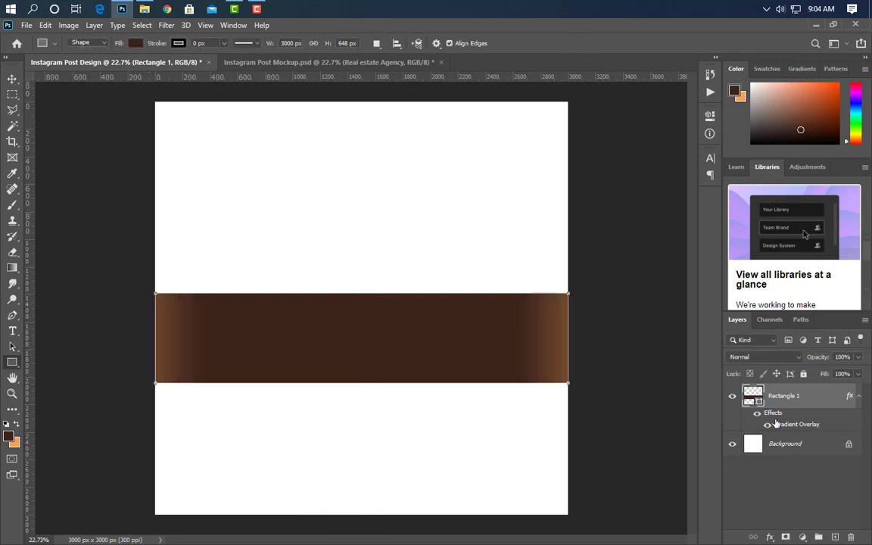
pyautogui.moveTo(840, 408); pyautogui.dragTo(835, 536)
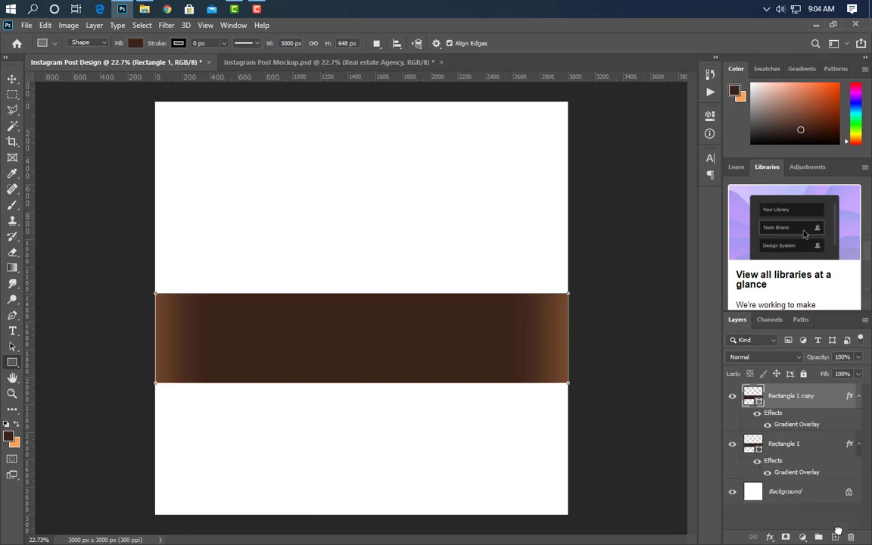
# - Make the band copy solid orange f8a259, place it below the brown band, and nudge it down
pyautogui.moveTo(814, 428); pyautogui.dragTo(851, 536)
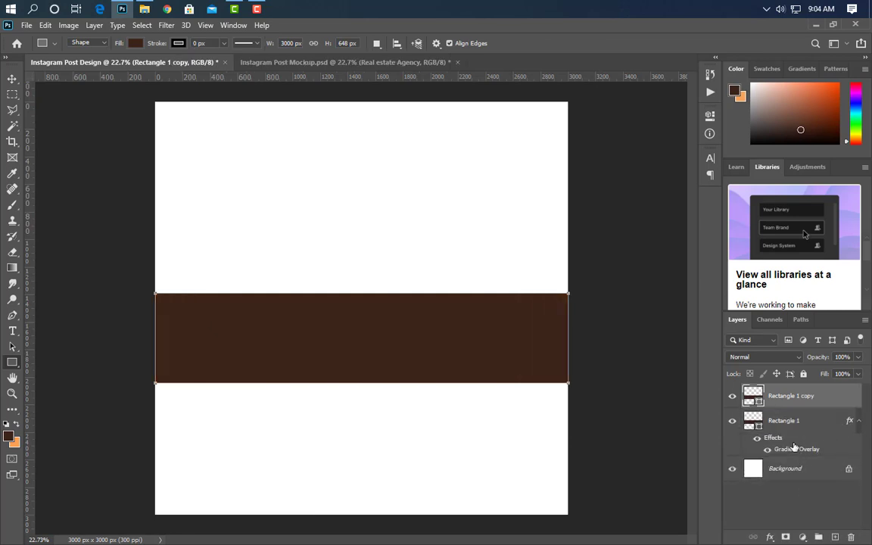
pyautogui.doubleClick(748, 404)
pyautogui.click(14, 441)
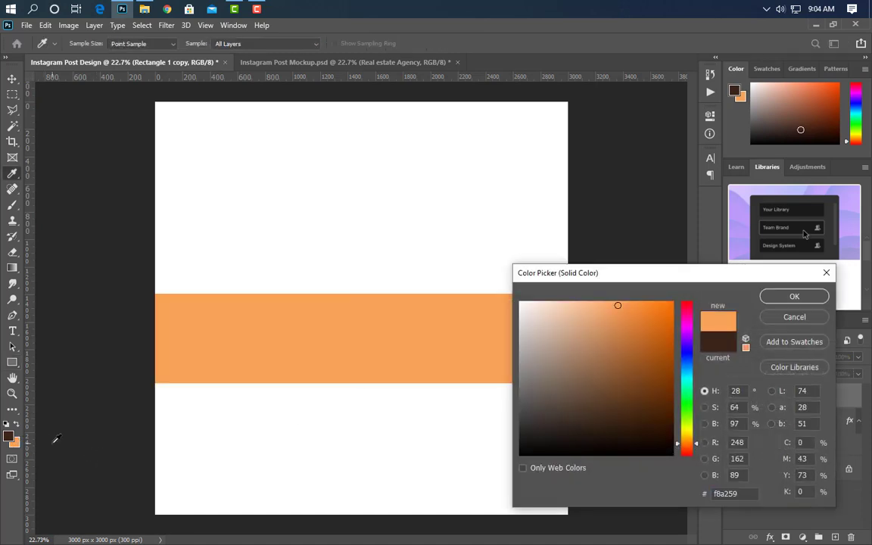
pyautogui.click(808, 300)
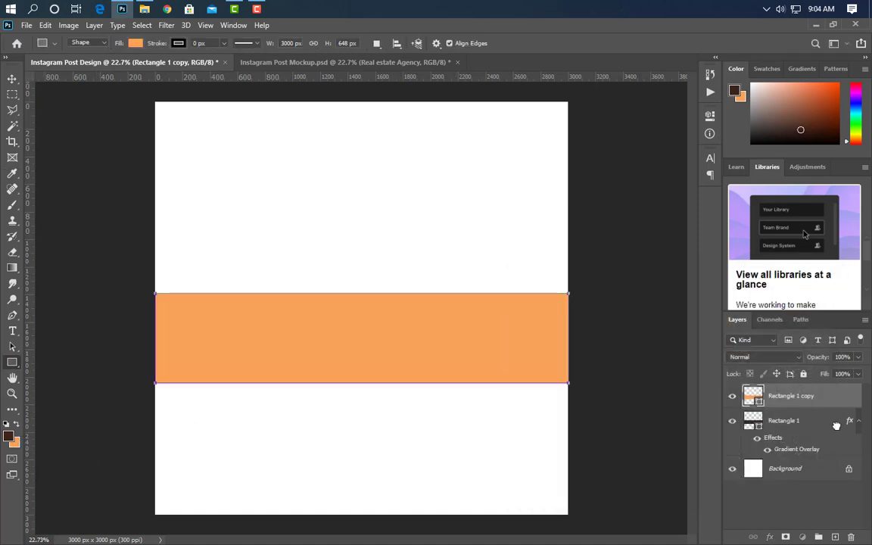
pyautogui.moveTo(794, 396); pyautogui.dragTo(822, 454)
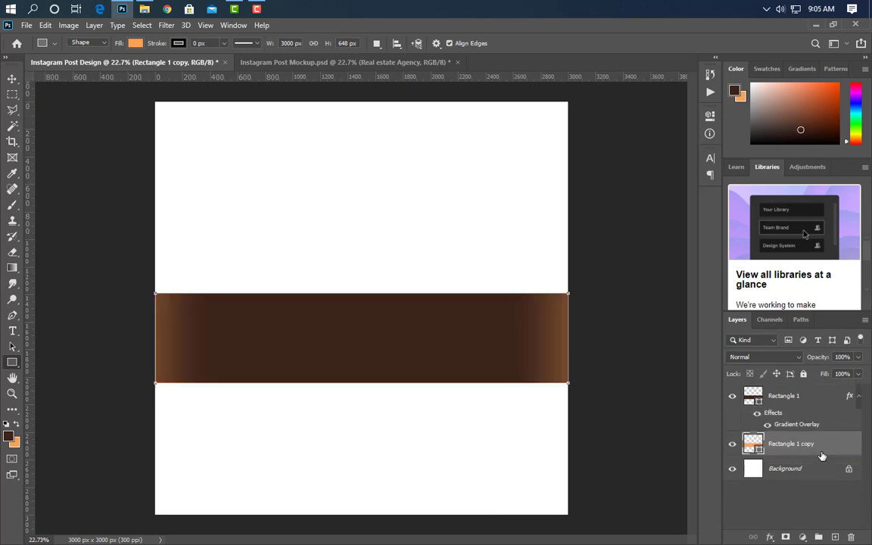
pyautogui.press('v')
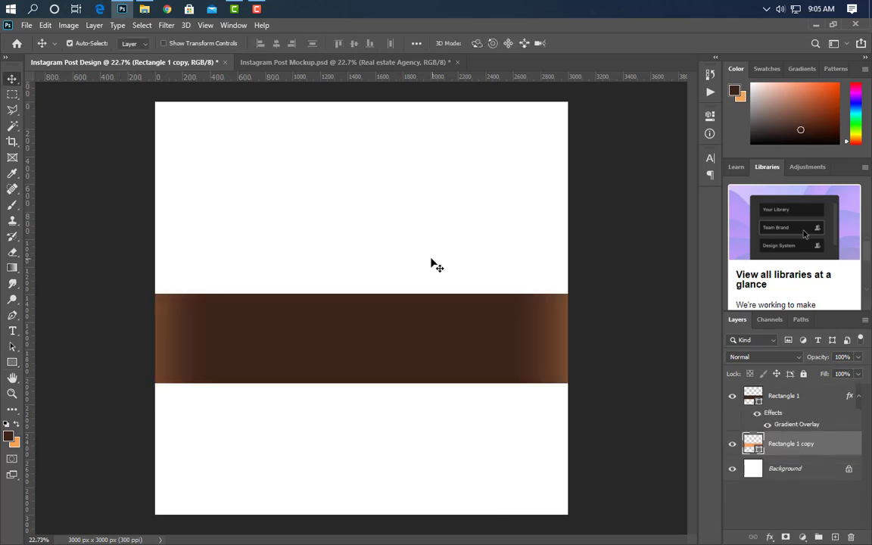
pyautogui.hotkey('shift', 'Down')
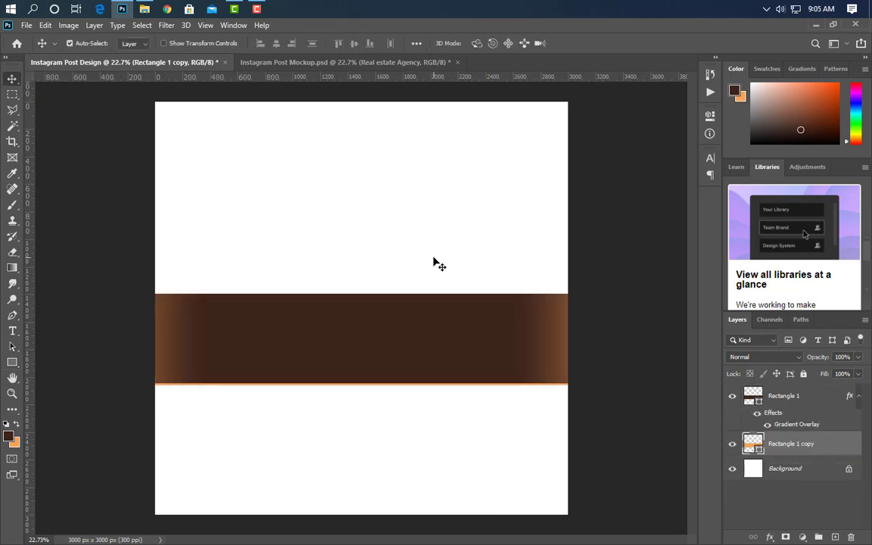
# - Drag a house photo from the photos folder into the design
pyautogui.click(804, 398)
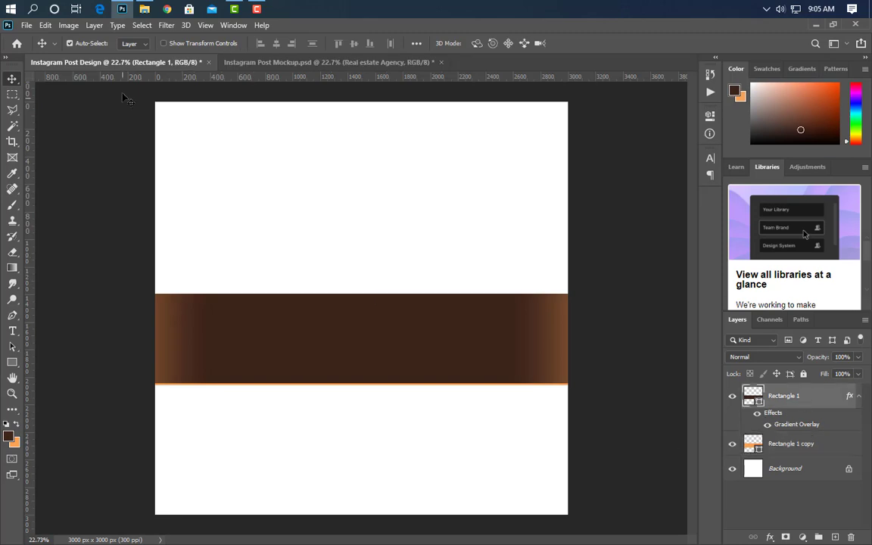
pyautogui.click(123, 9)
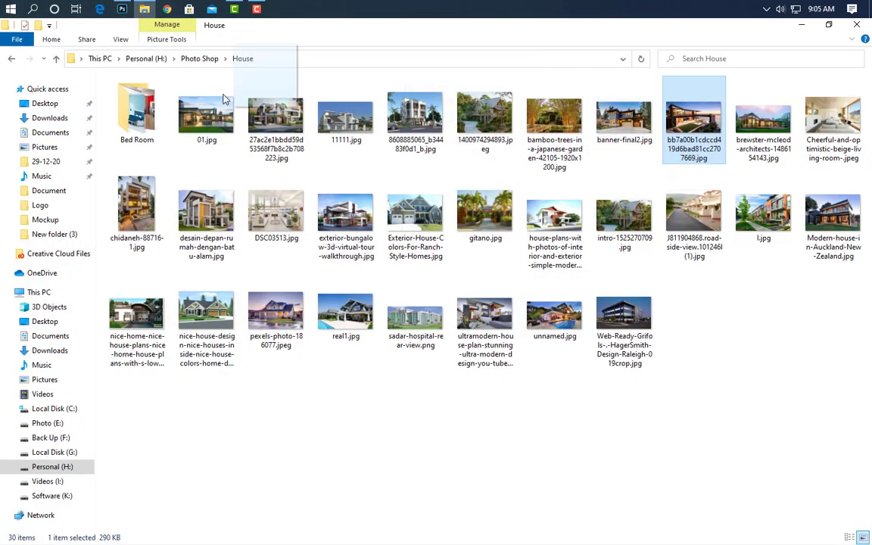
pyautogui.moveTo(224, 98); pyautogui.dragTo(220, 178)
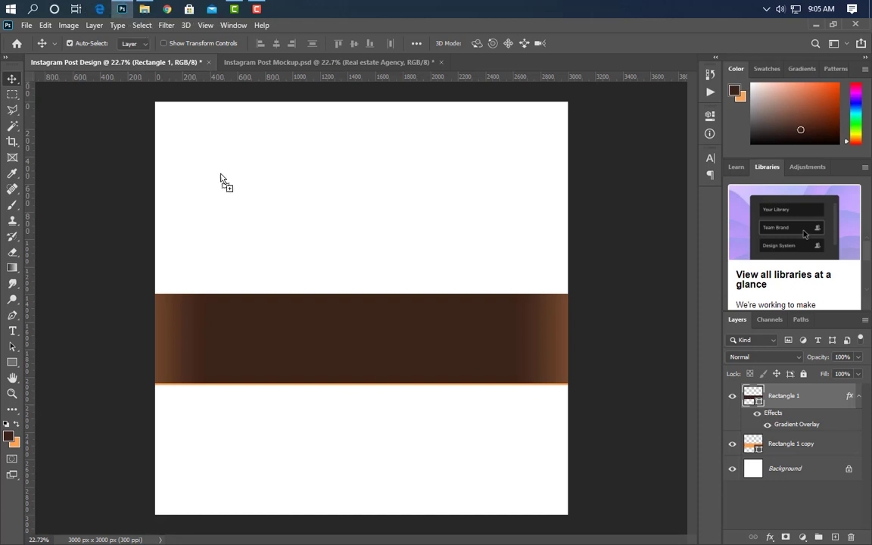
# - Place the house photo, flip it horizontally, move it up and enlarge it slightly
pyautogui.moveTo(221, 178); pyautogui.dragTo(302, 272)
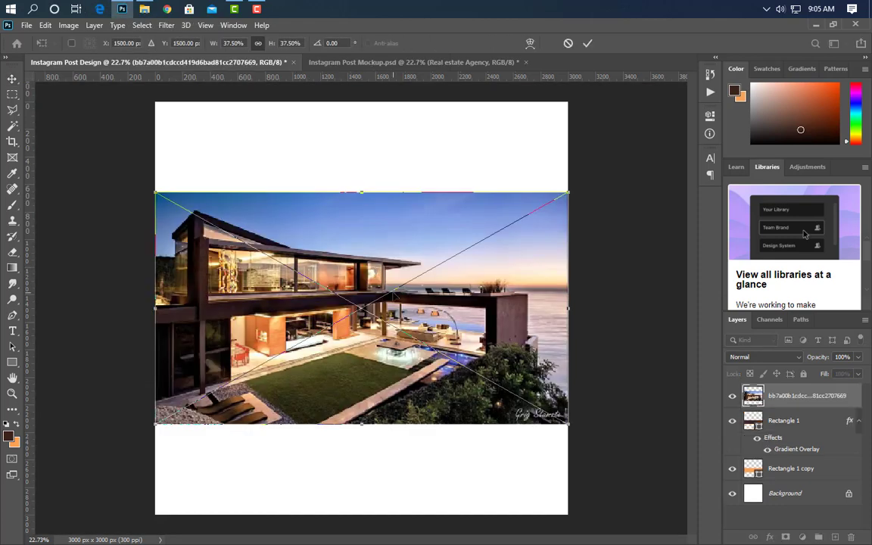
pyautogui.rightClick(393, 290)
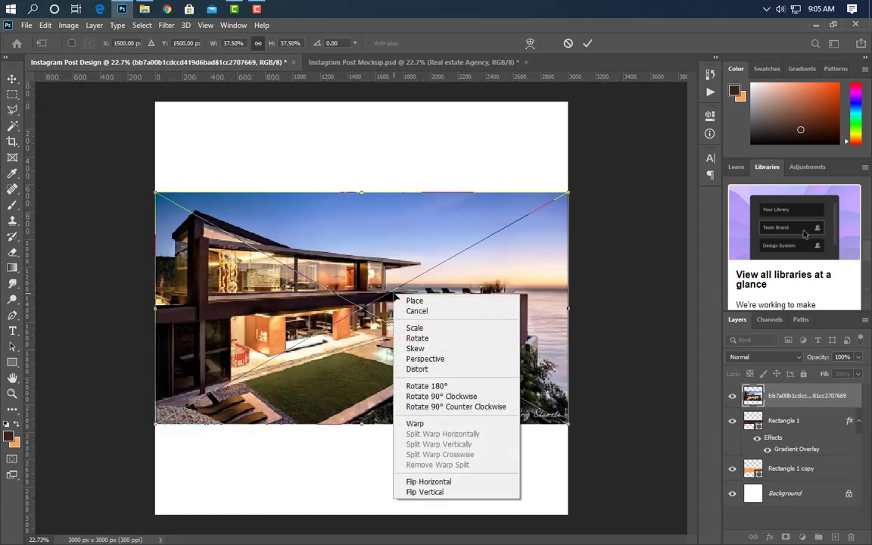
pyautogui.click(428, 476)
pyautogui.moveTo(424, 324); pyautogui.dragTo(418, 224)
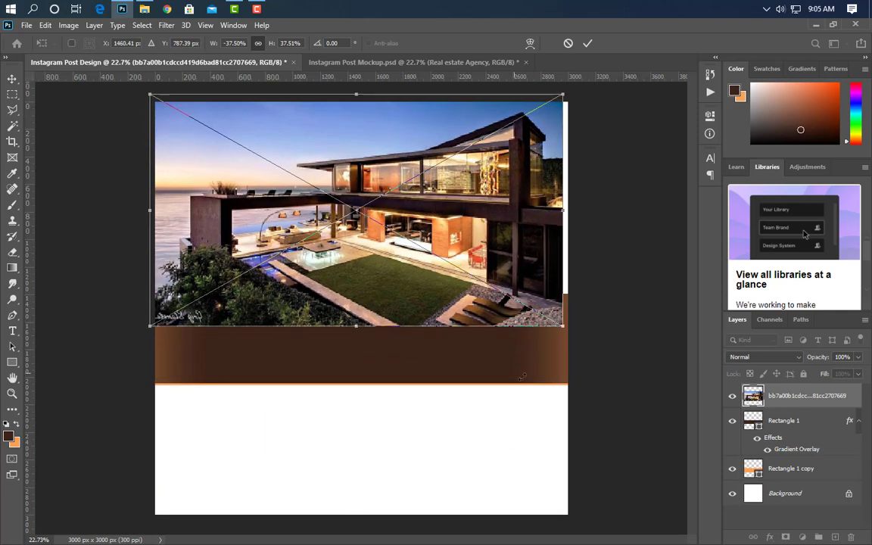
pyautogui.moveTo(563, 326); pyautogui.dragTo(568, 329)
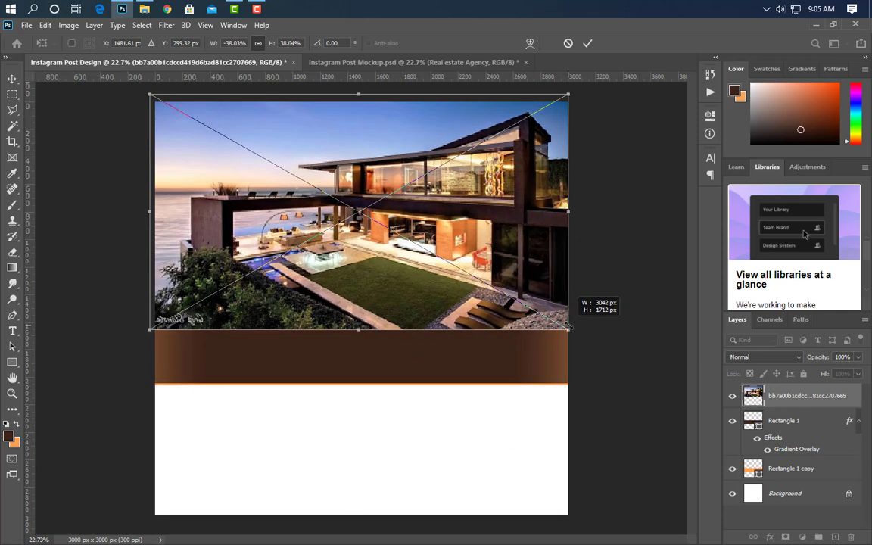
# - Nudge the house photo up and move its layer beneath the brown band
pyautogui.press('Up')
pyautogui.press('Up')
pyautogui.press('Up')
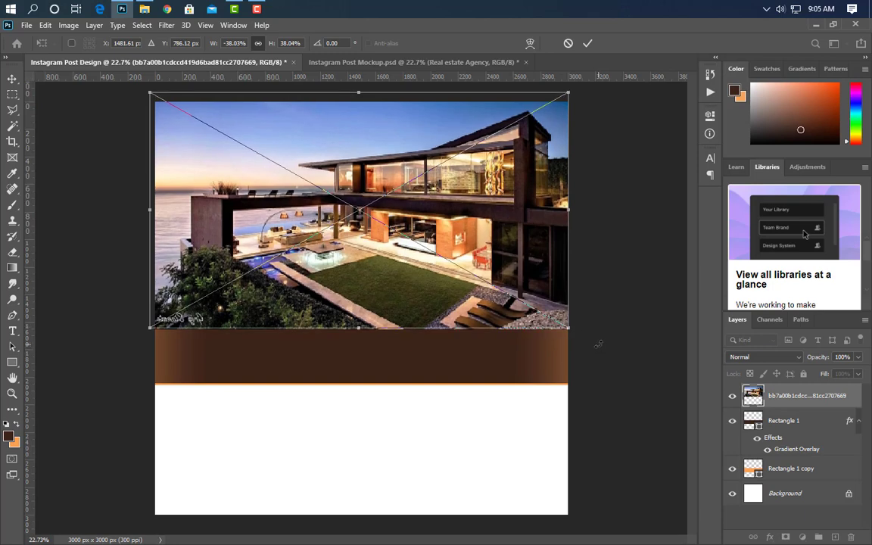
pyautogui.press('Up')
pyautogui.press('Up')
pyautogui.press('Up')
pyautogui.press('Up')
pyautogui.press('Up')
pyautogui.press('Up')
pyautogui.press('Up')
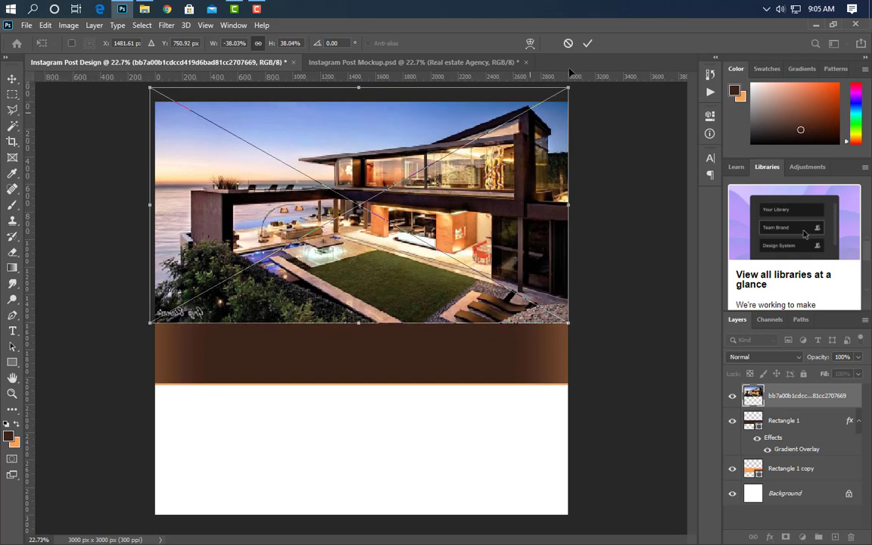
pyautogui.press('Up')
pyautogui.press('Up')
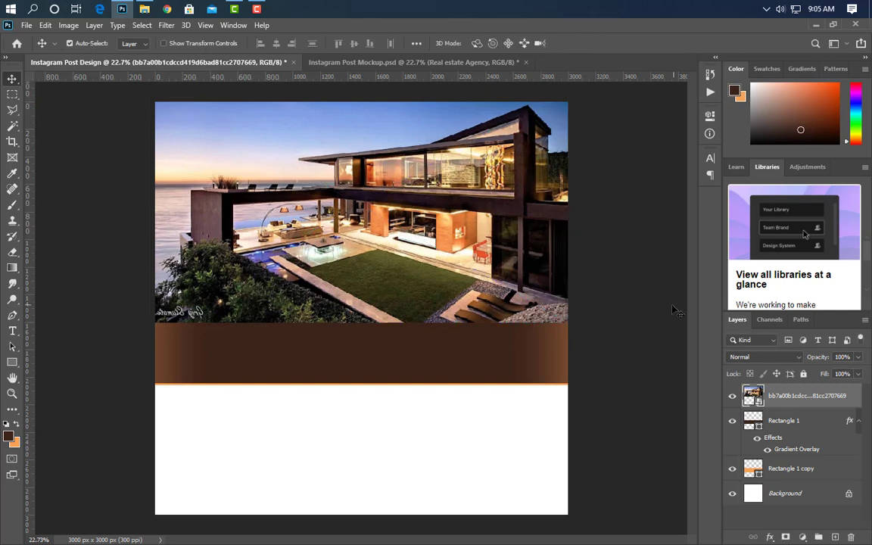
pyautogui.moveTo(828, 414); pyautogui.dragTo(816, 459)
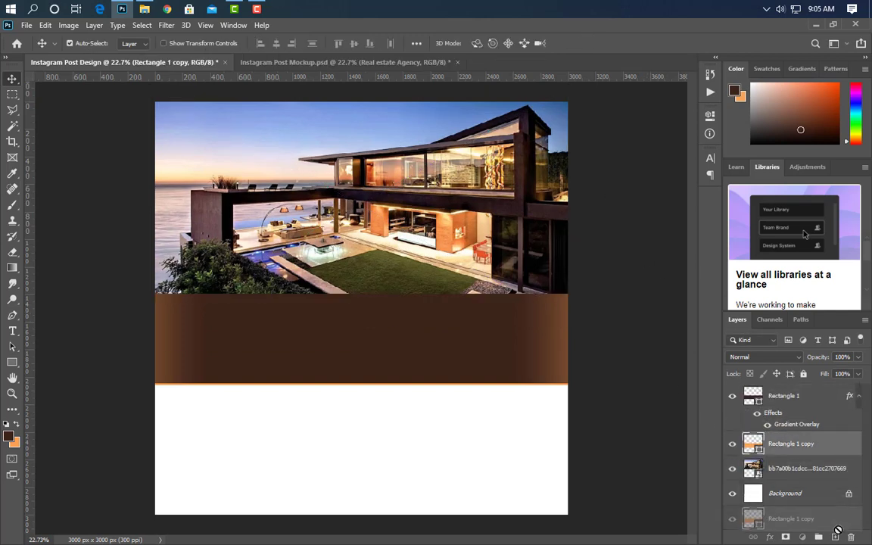
# - Duplicate the orange strip as a white line and shift both lines down slightly
pyautogui.moveTo(820, 453); pyautogui.dragTo(834, 537)
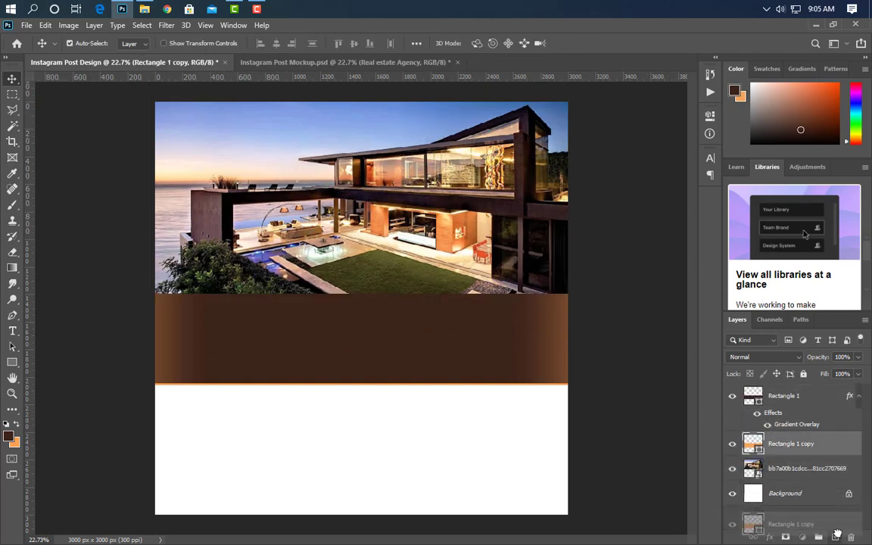
pyautogui.doubleClick(530, 387)
pyautogui.write('ffffff')
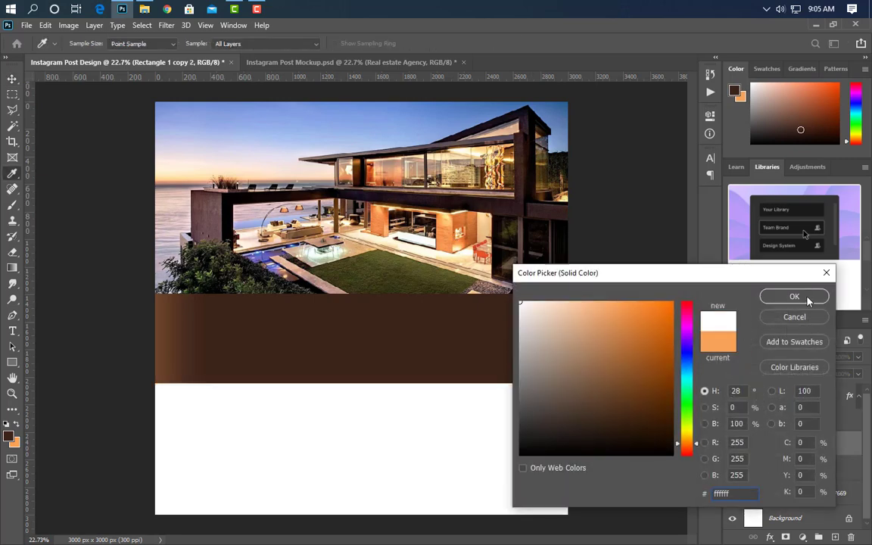
pyautogui.click(793, 297)
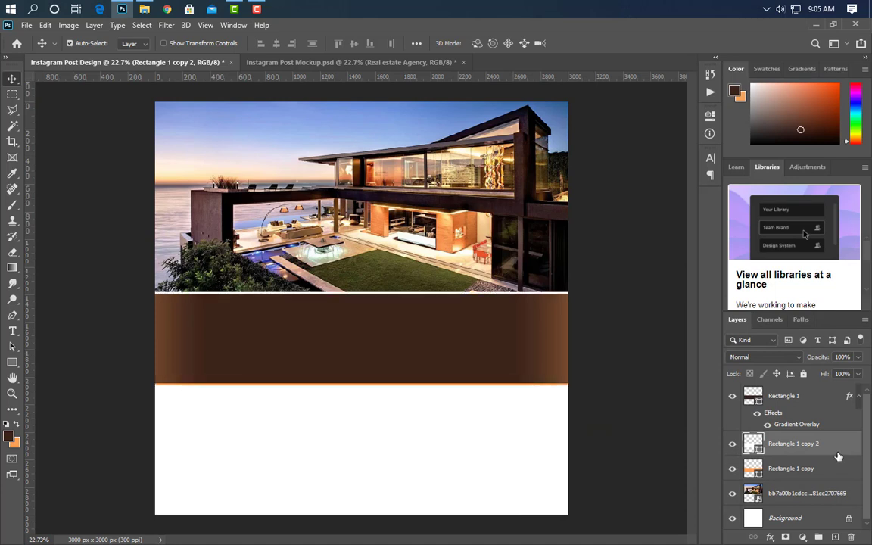
pyautogui.keyDown('shift'); pyautogui.click(794, 469); pyautogui.keyUp('shift')
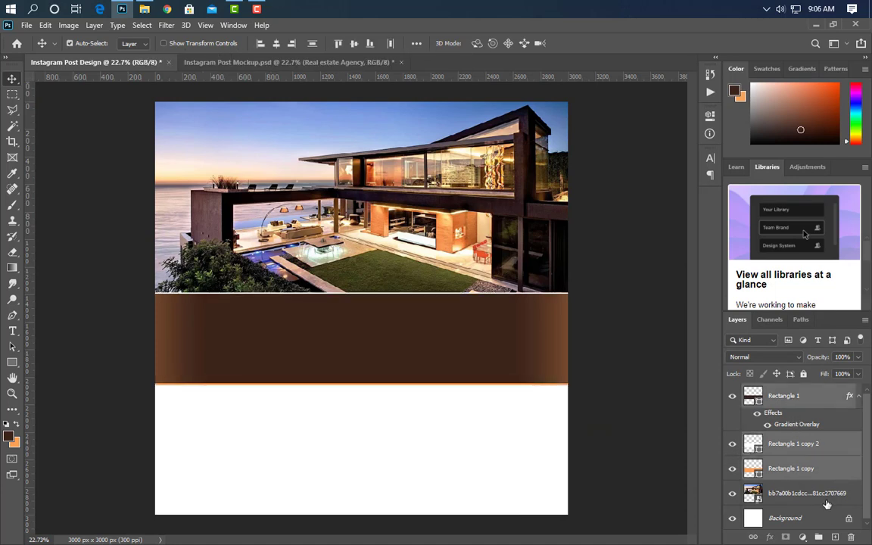
pyautogui.press('Down')
pyautogui.press('Down')
pyautogui.press('Down')
pyautogui.press('Down')
pyautogui.press('Down')
pyautogui.press('Down')
pyautogui.press('Down')
pyautogui.press('Down')
pyautogui.press('Down')
pyautogui.press('Down')
pyautogui.press('Down')
pyautogui.press('Down')
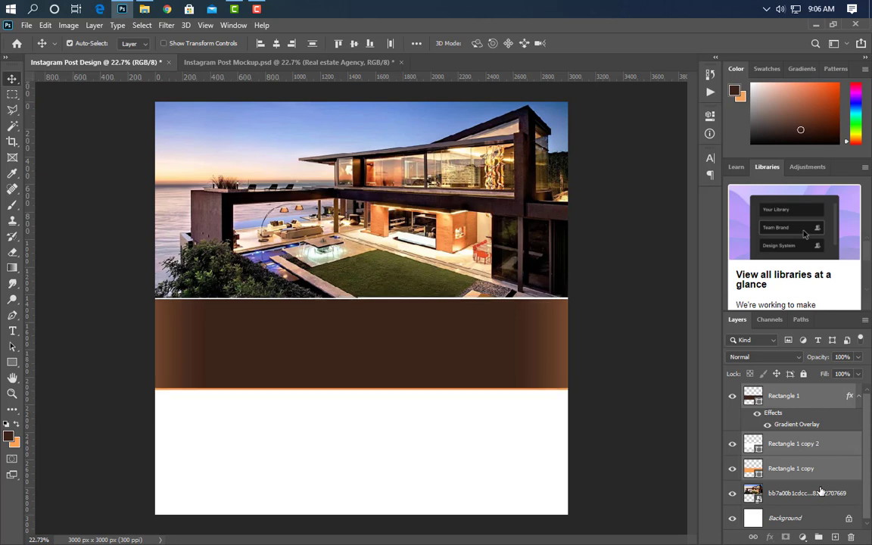
pyautogui.press('Down')
pyautogui.press('Down')
pyautogui.press('Down')
pyautogui.press('Down')
pyautogui.press('Down')
pyautogui.press('Down')
# - Add a new layer and draw a rectangle in the lower-left white area
pyautogui.click(12, 363)
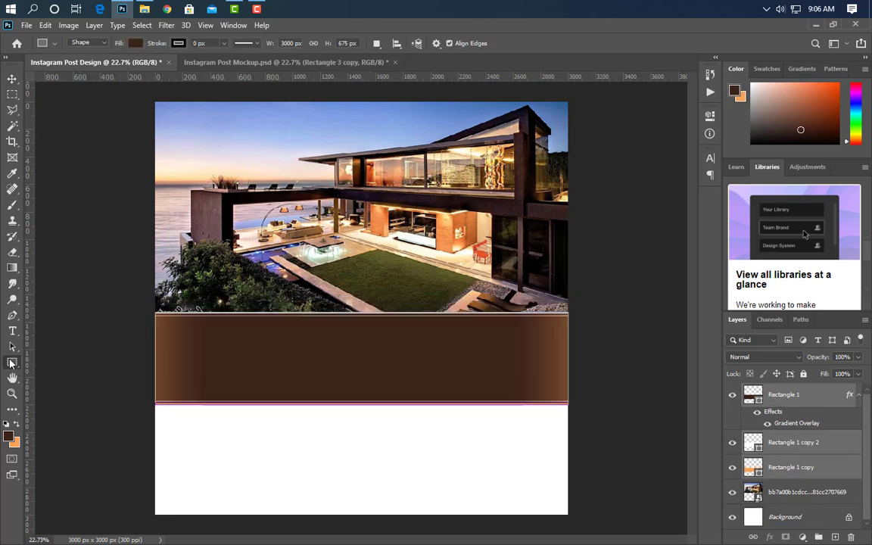
pyautogui.hotkey('ctrl', 'shift', 'alt', 'n')
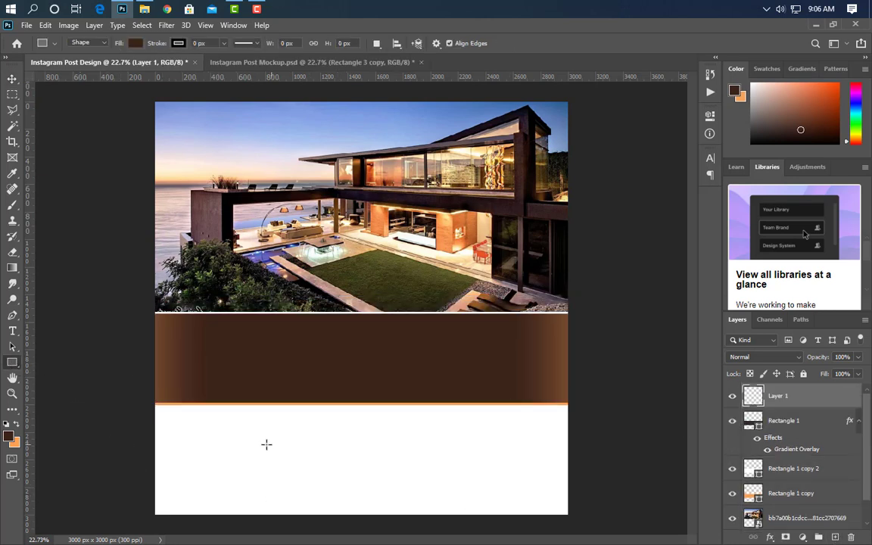
pyautogui.moveTo(195, 424); pyautogui.dragTo(285, 494)
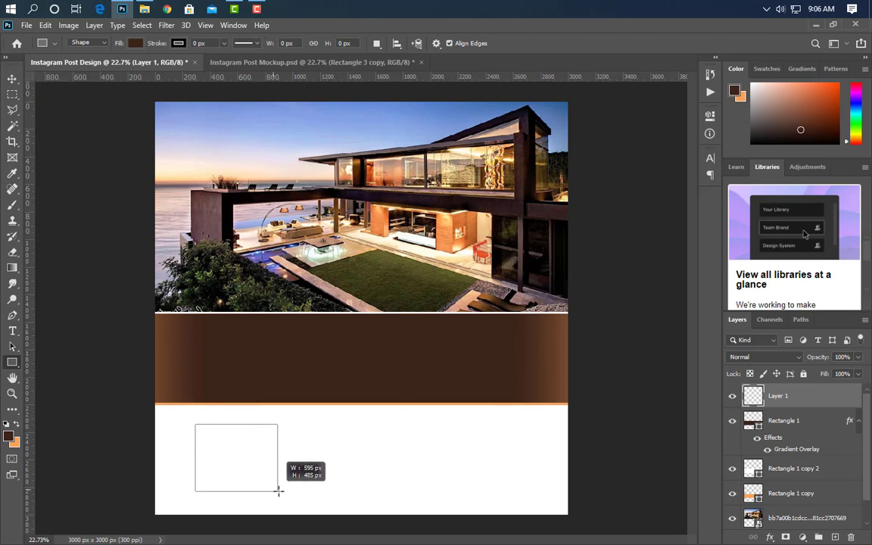
# - Finish the dark brown box as Rectangle 2 with 42 px rounded corners
pyautogui.moveTo(284, 493); pyautogui.dragTo(286, 492)
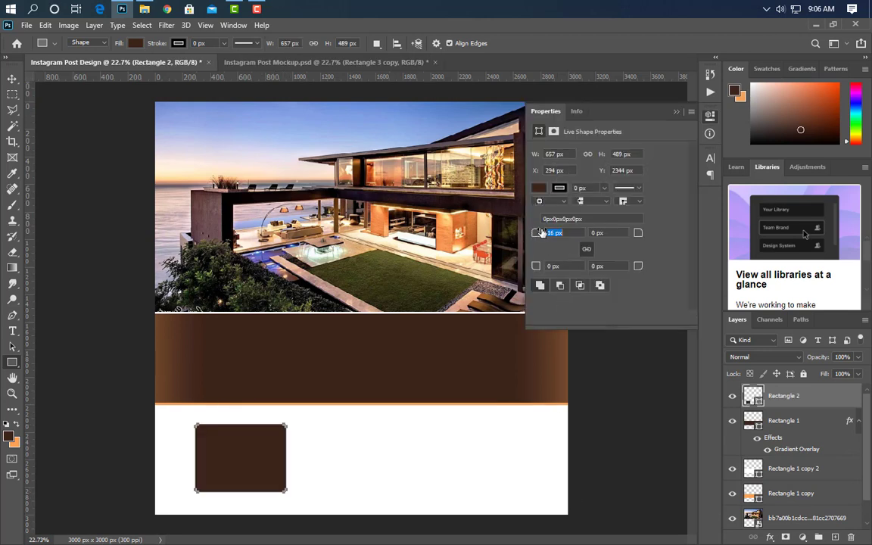
pyautogui.write('42')
pyautogui.press('Return')
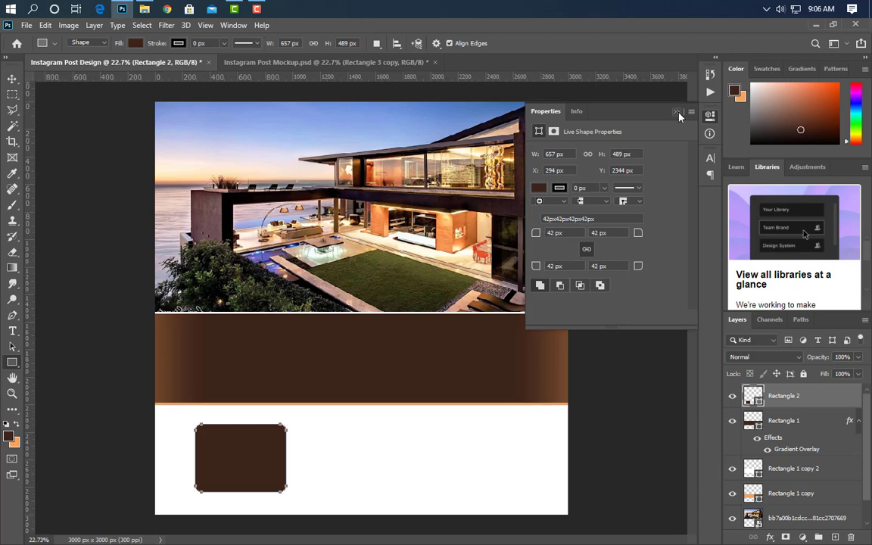
pyautogui.click(677, 112)
pyautogui.scroll(3, 173, 508)
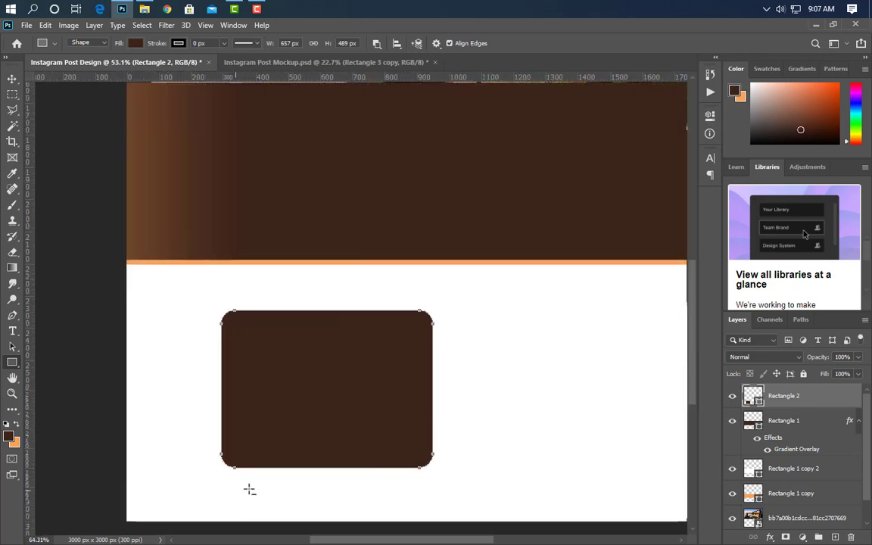
pyautogui.scroll(2, 249, 490)
# - Duplicate the brown rounded box and shrink the copy slightly inside it
pyautogui.moveTo(853, 410); pyautogui.dragTo(835, 536)
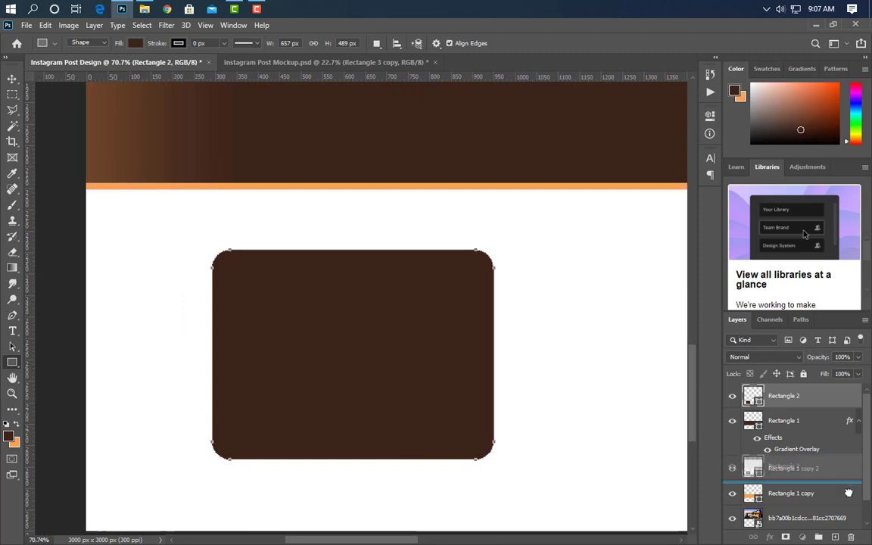
pyautogui.hotkey('ctrl', 't')
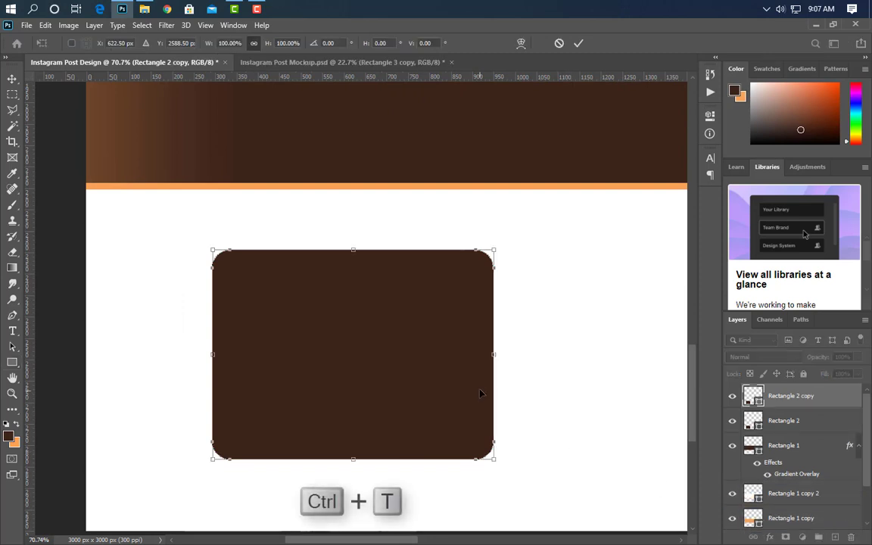
pyautogui.scroll(2, 496, 259)
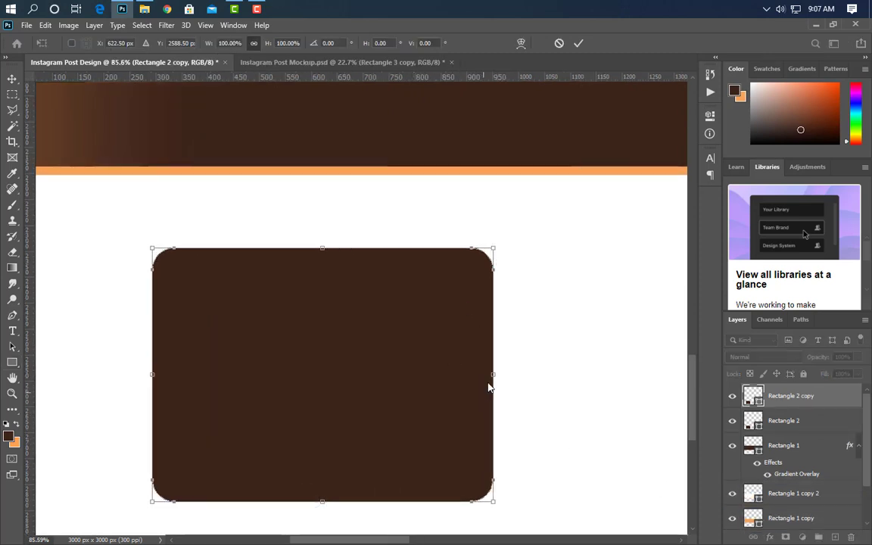
pyautogui.moveTo(494, 376); pyautogui.dragTo(488, 374)
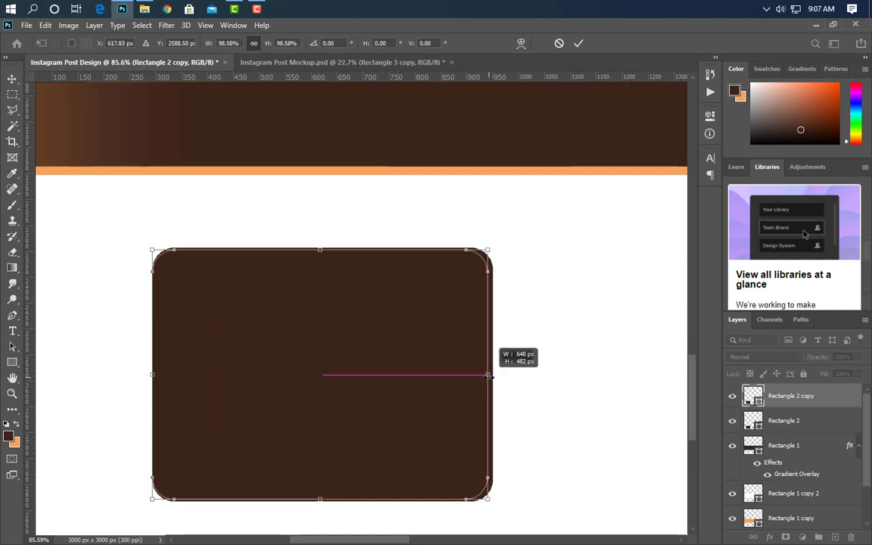
pyautogui.moveTo(150, 374); pyautogui.dragTo(157, 374)
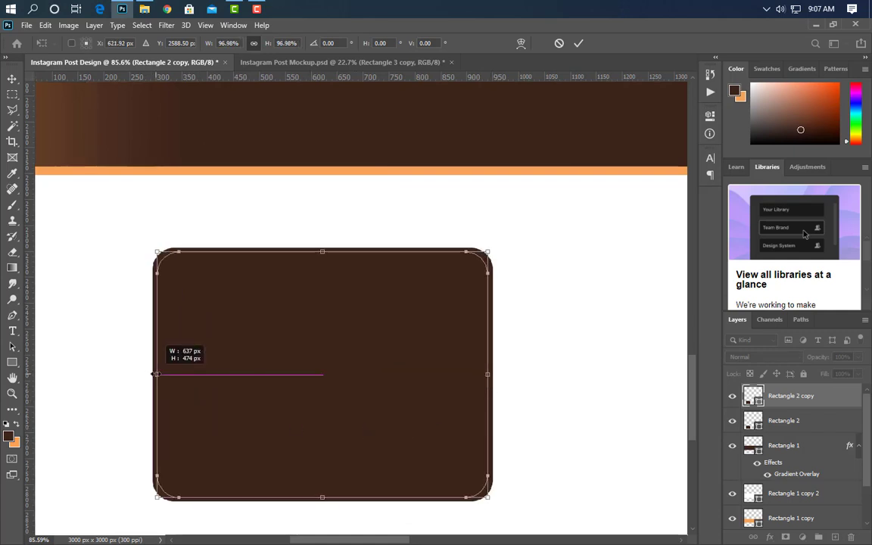
pyautogui.moveTo(323, 248); pyautogui.dragTo(323, 255)
pyautogui.press('Up')
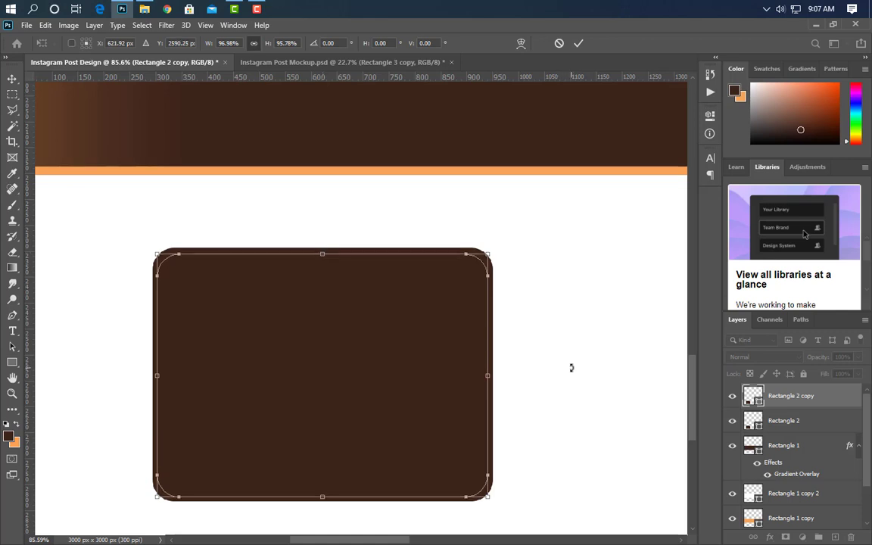
pyautogui.press('Up')
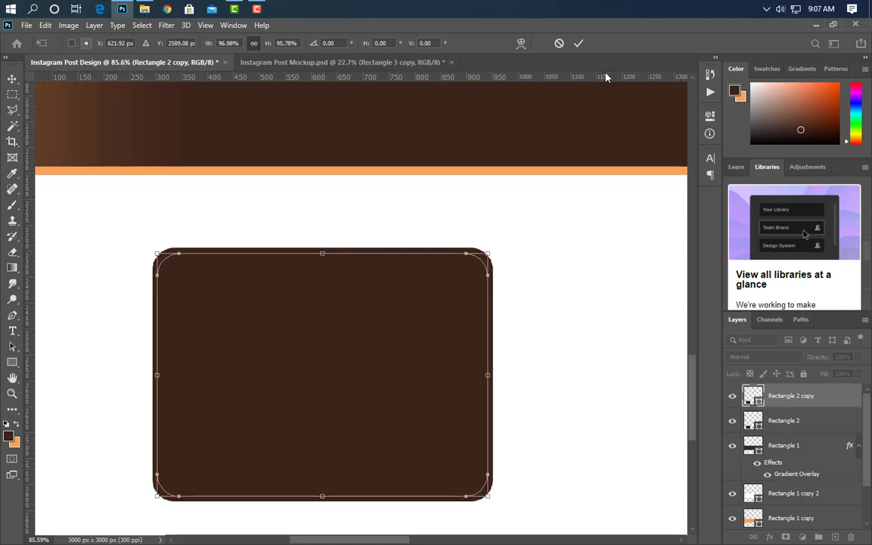
pyautogui.click(578, 44)
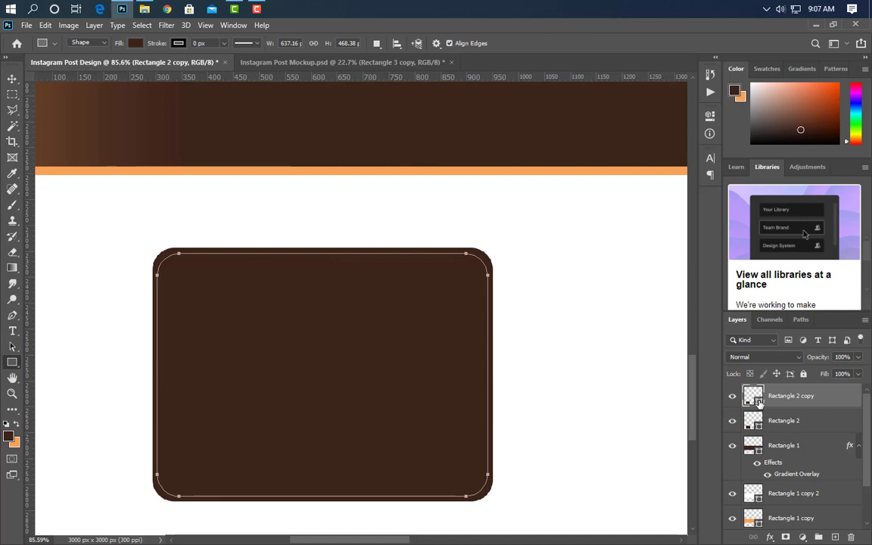
# - Fill the inner copy with orange f8a259 and select both rounded boxes
pyautogui.doubleClick(759, 403)
pyautogui.click(45, 170)
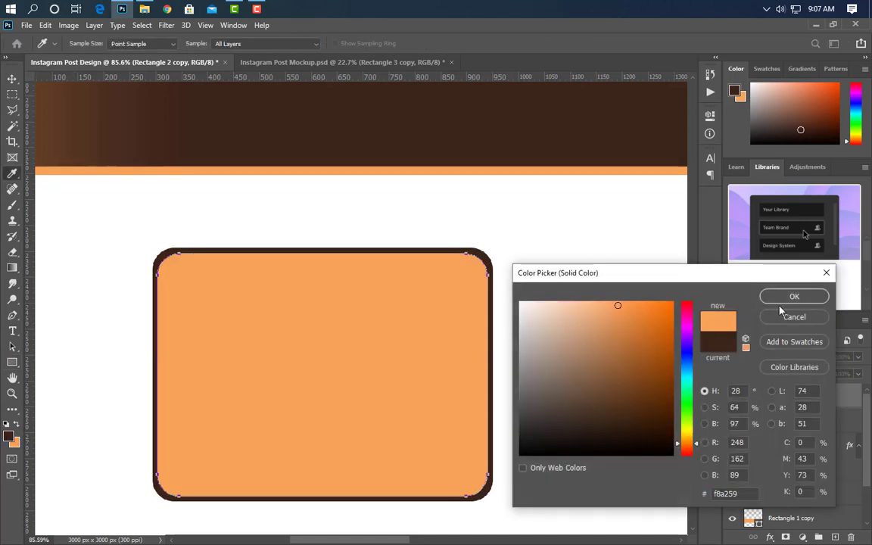
pyautogui.press('Return')
pyautogui.scroll(-5, 327, 374)
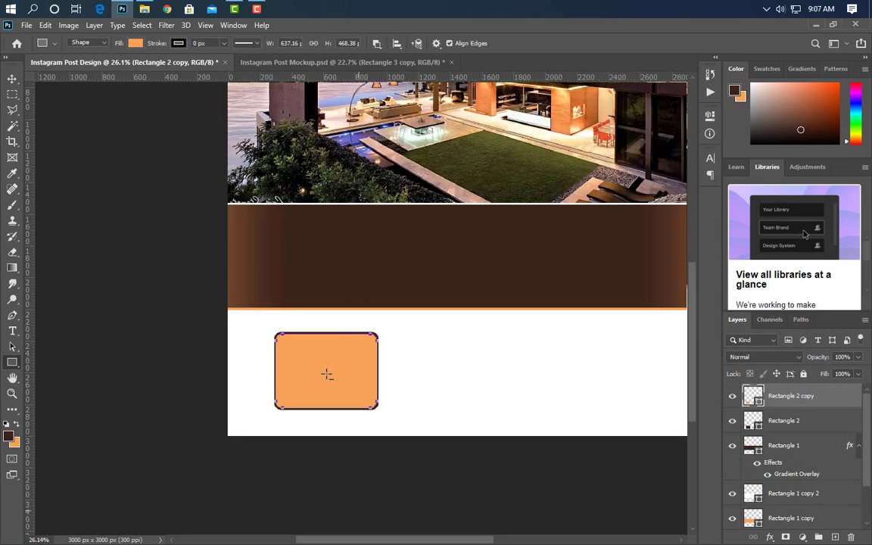
pyautogui.keyDown('shift'); pyautogui.click(789, 422); pyautogui.keyUp('shift')
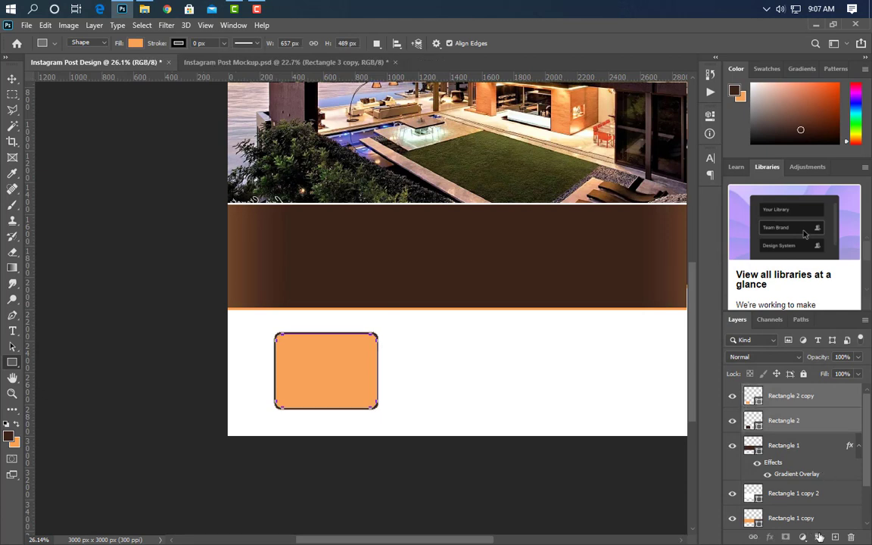
# - Group the two boxes and duplicate the bordered orange box to the right, collapsing the groups
pyautogui.click(819, 536)
pyautogui.click(13, 76)
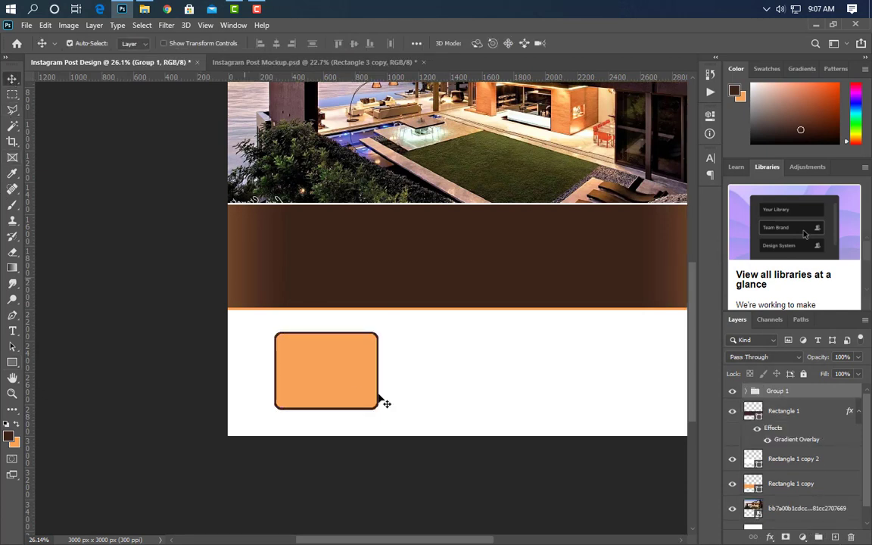
pyautogui.moveTo(342, 376); pyautogui.dragTo(566, 374)
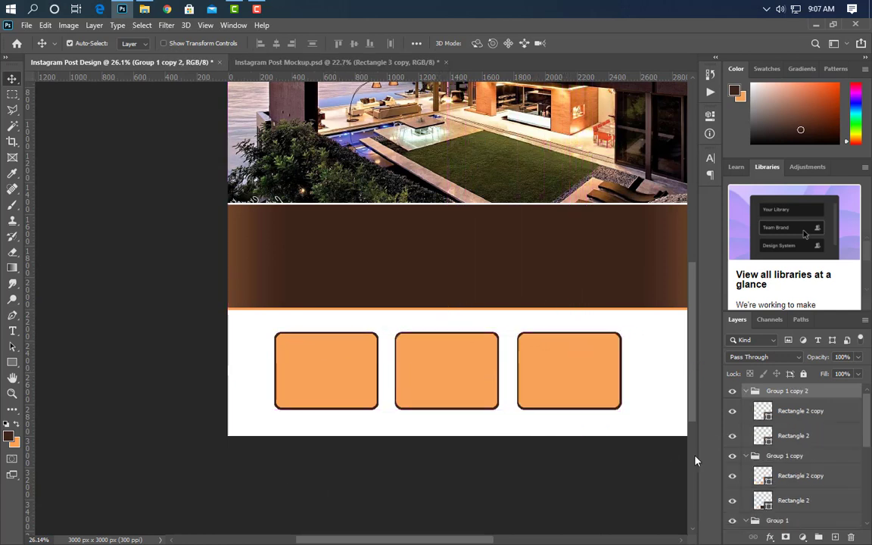
pyautogui.click(744, 391)
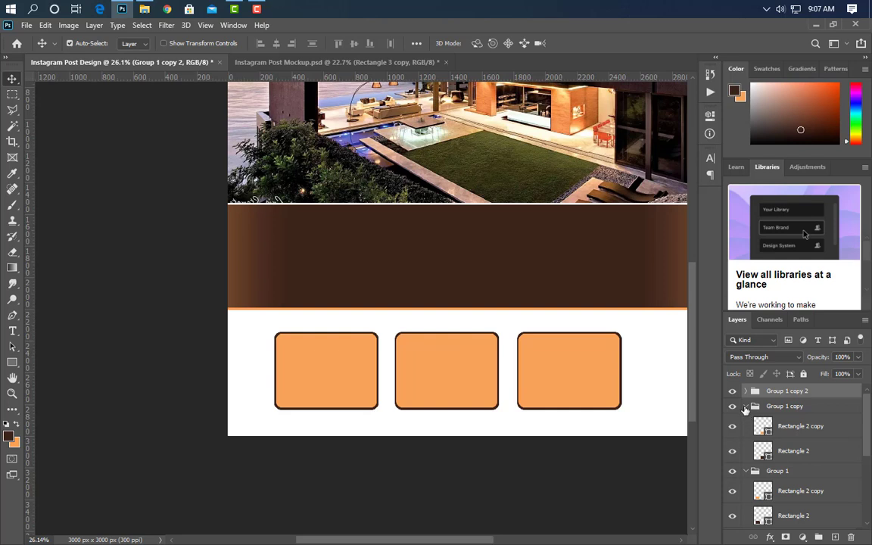
pyautogui.click(744, 406)
# - Shift all three box groups right together to centre the row below the band
pyautogui.scroll(-2, 344, 499)
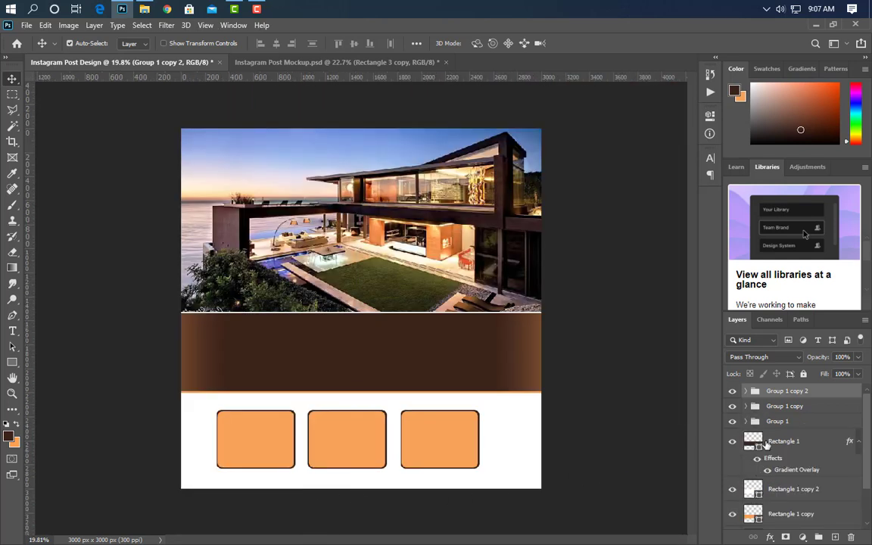
pyautogui.keyDown('ctrl'); pyautogui.click(784, 406); pyautogui.keyUp('ctrl')
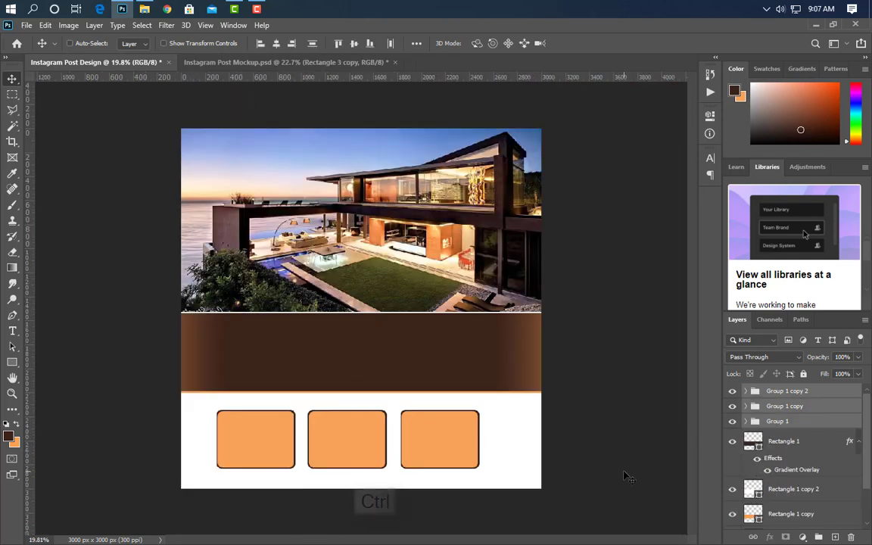
pyautogui.hotkey('ctrl', 't')
pyautogui.moveTo(369, 448); pyautogui.dragTo(381, 443)
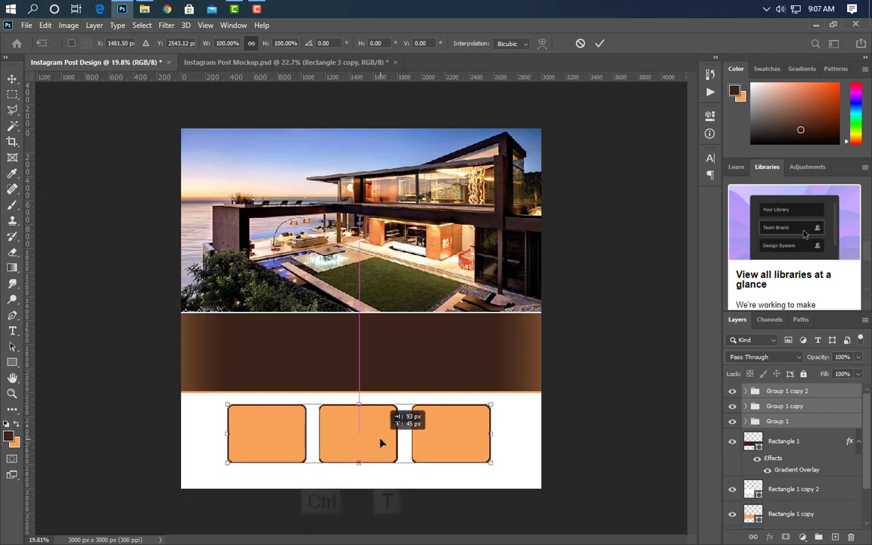
pyautogui.click(600, 43)
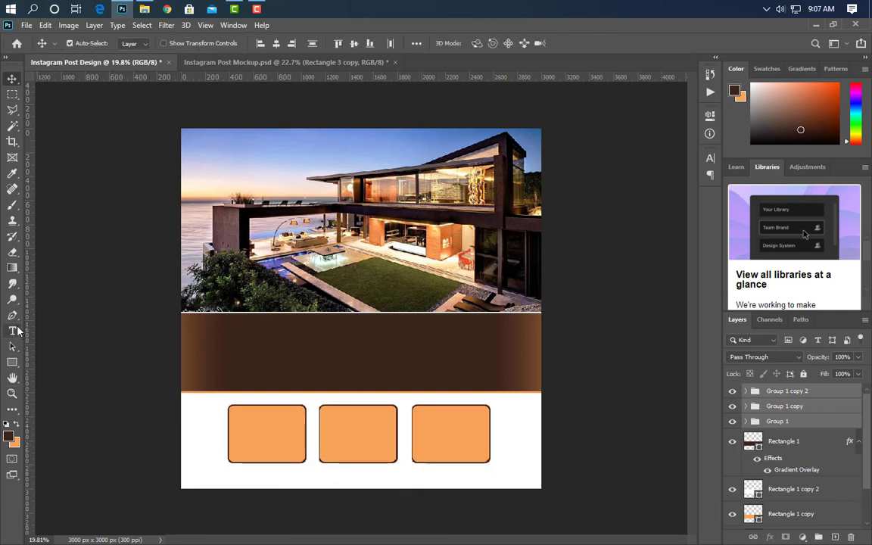
# - Add a new layer with a brown-to-transparent gradient over the lower canvas, placed just above Background
pyautogui.click(12, 268)
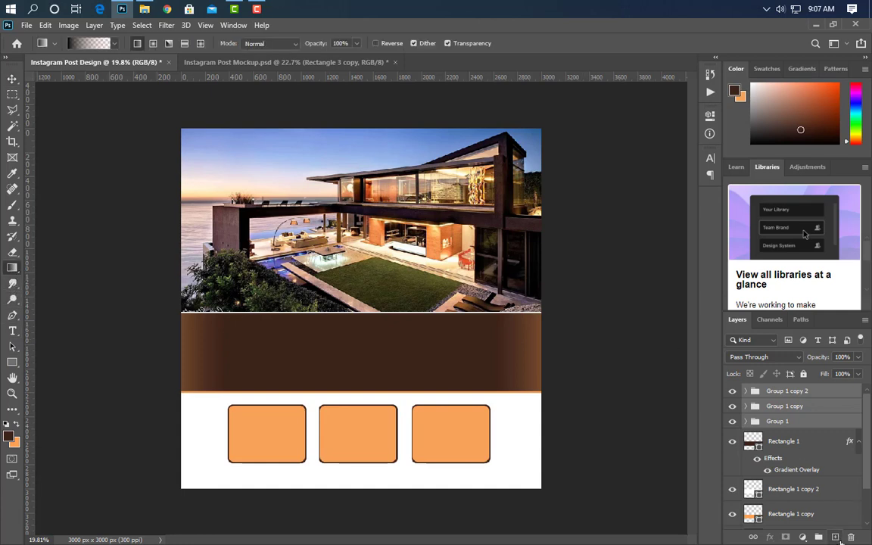
pyautogui.click(837, 538)
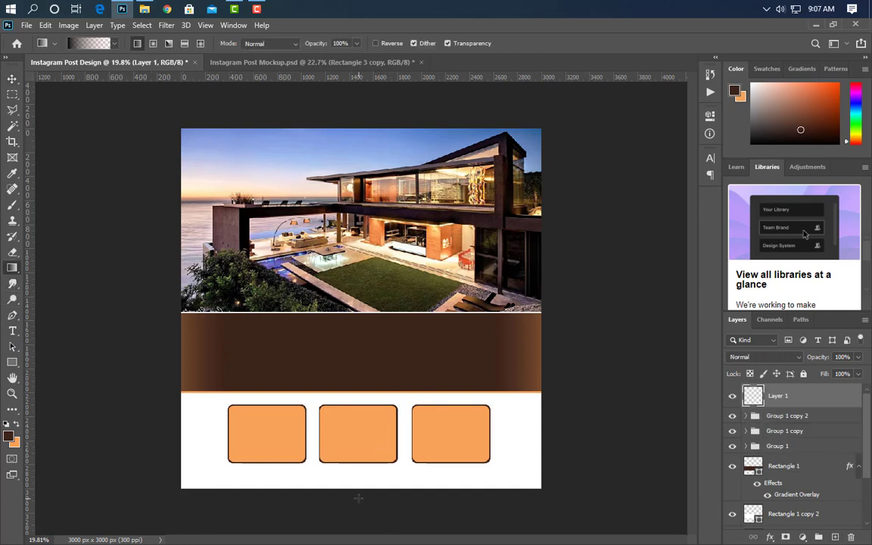
pyautogui.moveTo(364, 312); pyautogui.dragTo(364, 487)
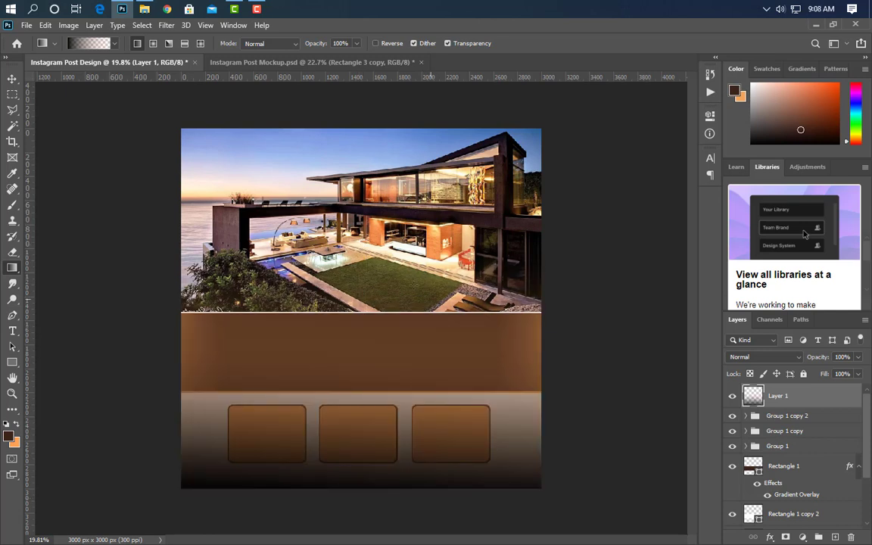
pyautogui.moveTo(802, 395); pyautogui.dragTo(811, 540)
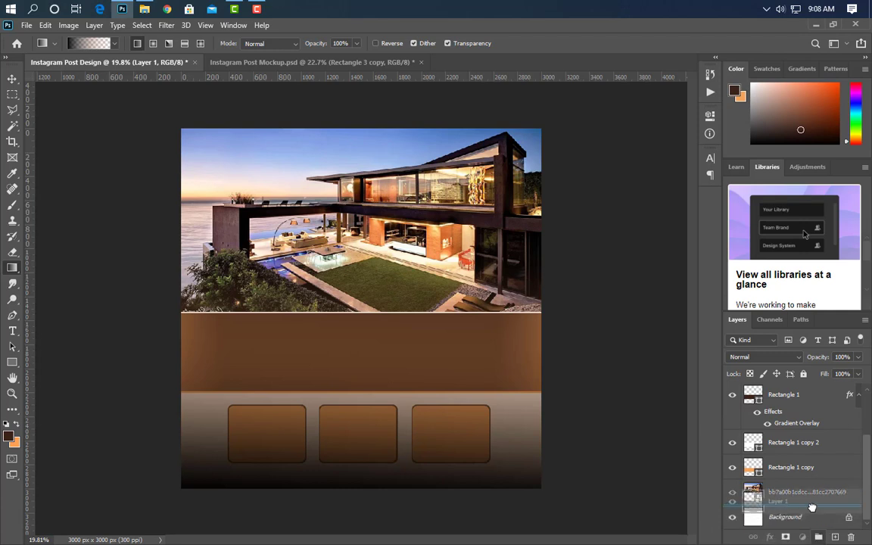
pyautogui.moveTo(811, 540); pyautogui.dragTo(809, 504)
# - Nudge the photo, brown band layers and the three box groups slightly upward
pyautogui.click(12, 79)
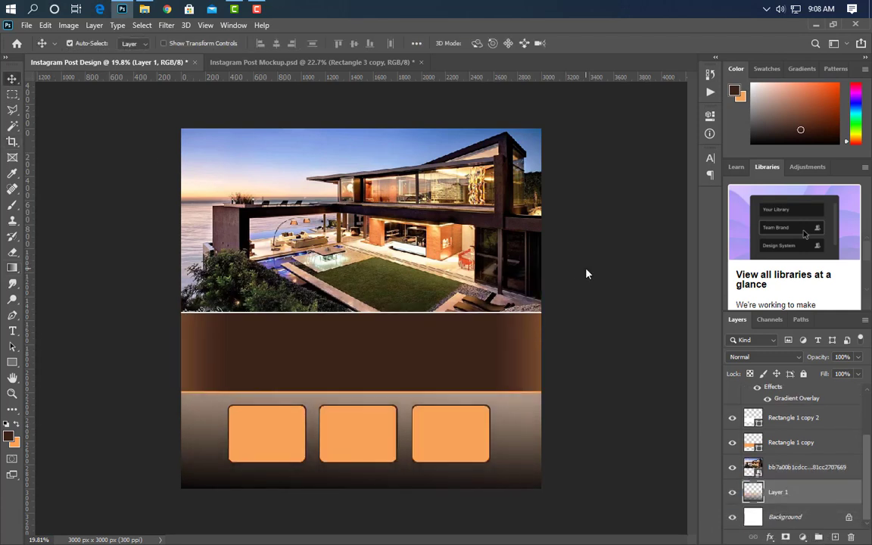
pyautogui.scroll(1, 795, 454)
pyautogui.click(802, 472)
pyautogui.keyDown('ctrl'); pyautogui.click(823, 448); pyautogui.keyUp('ctrl')
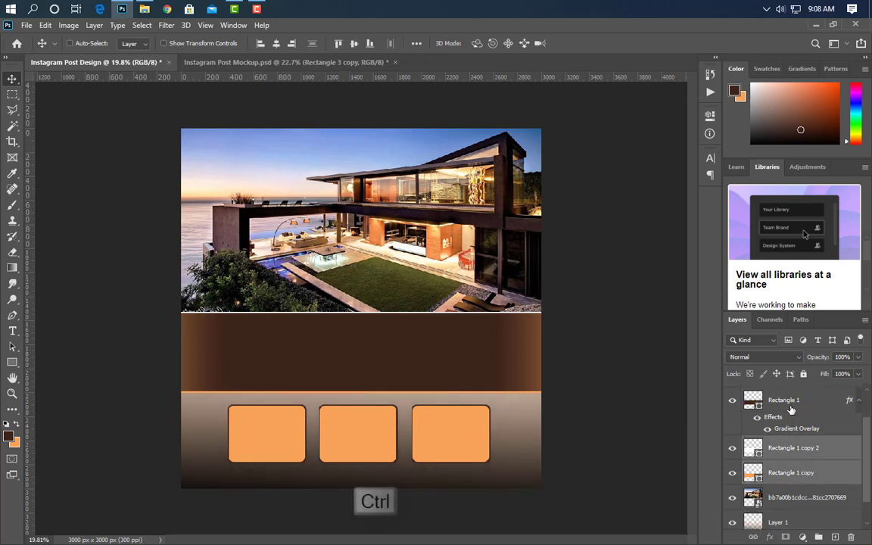
pyautogui.hotkey('shift', 'Up')
pyautogui.hotkey('shift', 'Up')
pyautogui.hotkey('shift', 'Up')
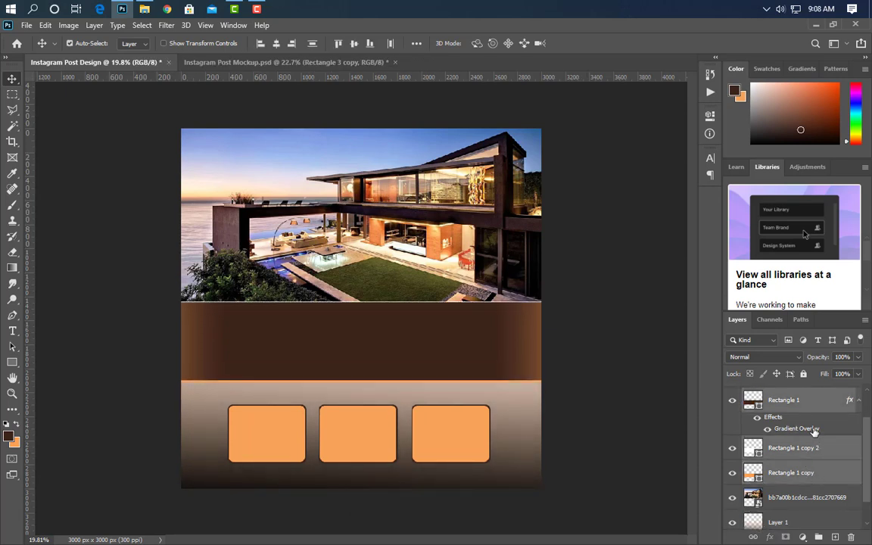
pyautogui.scroll(1, 807, 484)
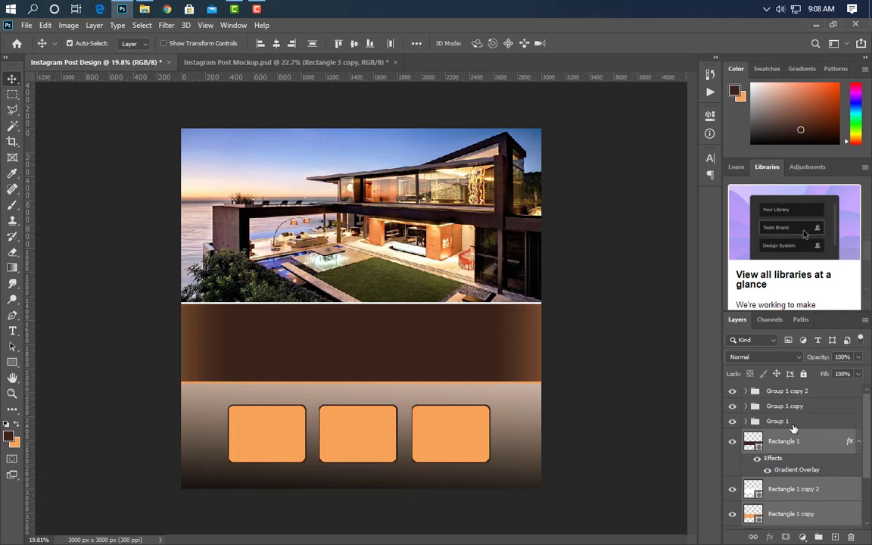
pyautogui.keyDown('ctrl'); pyautogui.click(793, 421); pyautogui.keyUp('ctrl')
pyautogui.keyDown('ctrl'); pyautogui.click(787, 390); pyautogui.keyUp('ctrl')
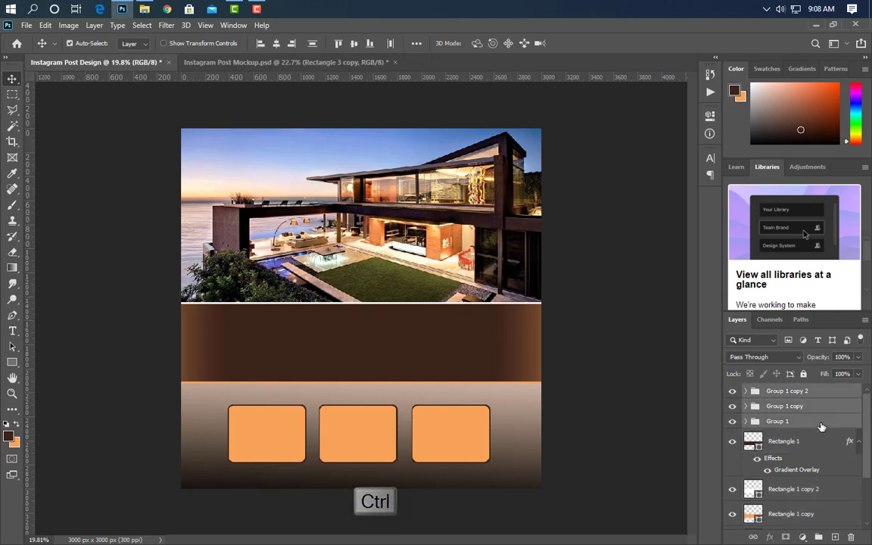
pyautogui.hotkey('shift', 'Up')
pyautogui.hotkey('shift', 'Up')
pyautogui.hotkey('shift', 'Up')
# - Place the bedroom photo, scale it to the first box and clip it inside
pyautogui.click(258, 188)
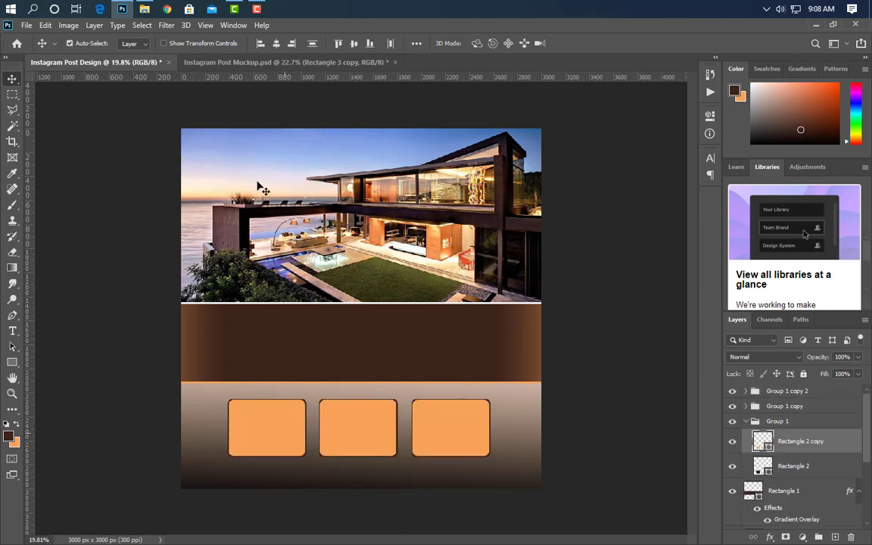
pyautogui.click(144, 9)
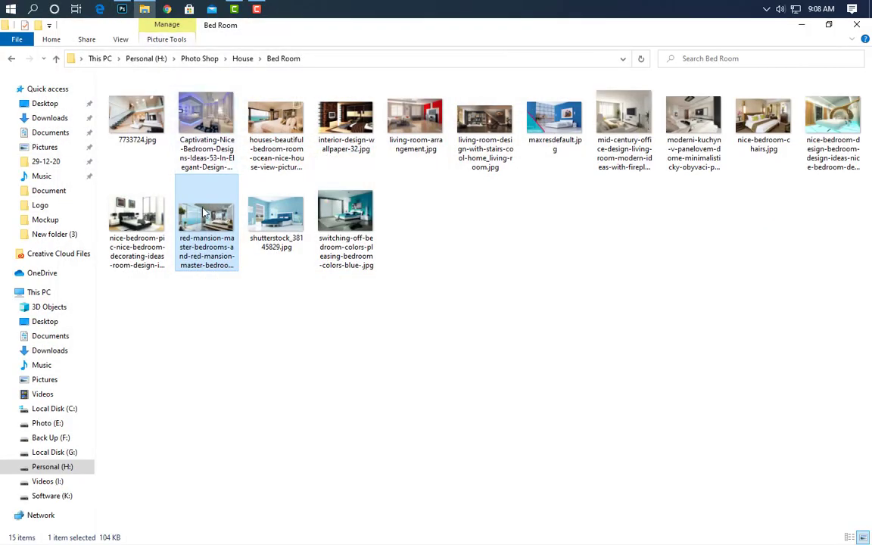
pyautogui.moveTo(203, 213); pyautogui.dragTo(122, 18)
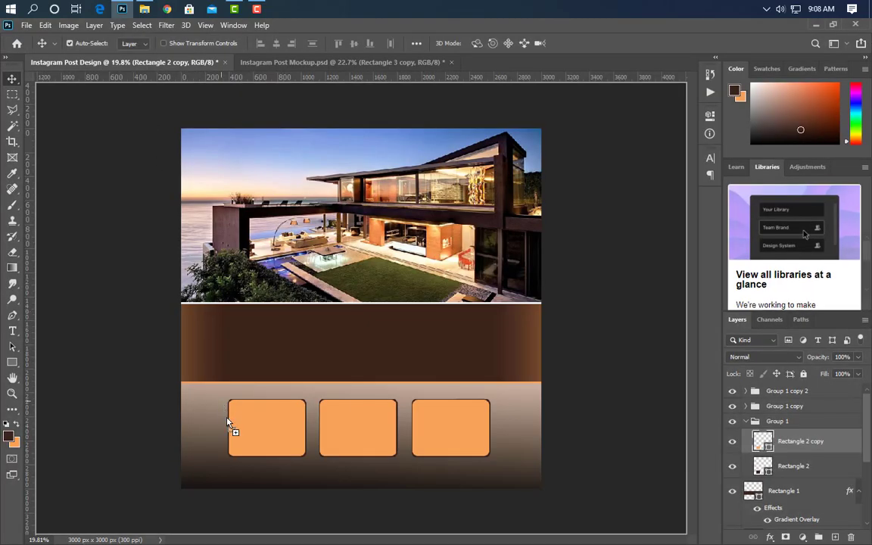
pyautogui.moveTo(121, 17); pyautogui.dragTo(302, 410)
pyautogui.moveTo(402, 358); pyautogui.dragTo(212, 431)
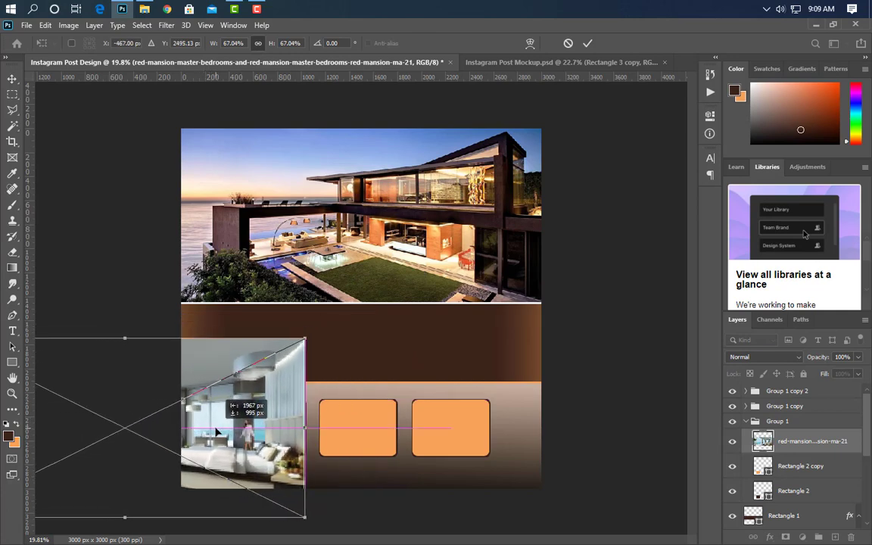
pyautogui.hotkey('ctrl', '-')
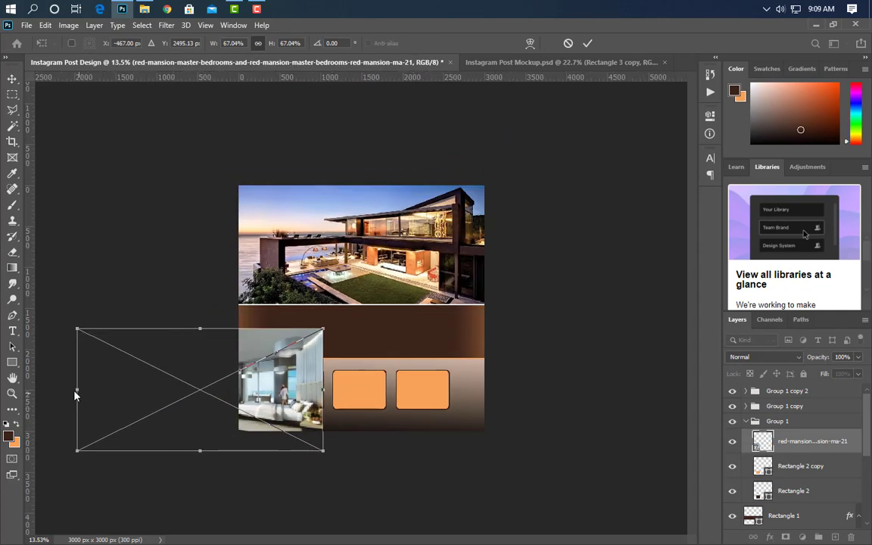
pyautogui.moveTo(74, 390)
pyautogui.mouseDown()
pyautogui.moveTo(234, 416)
pyautogui.moveTo(243, 410)
pyautogui.mouseUp()
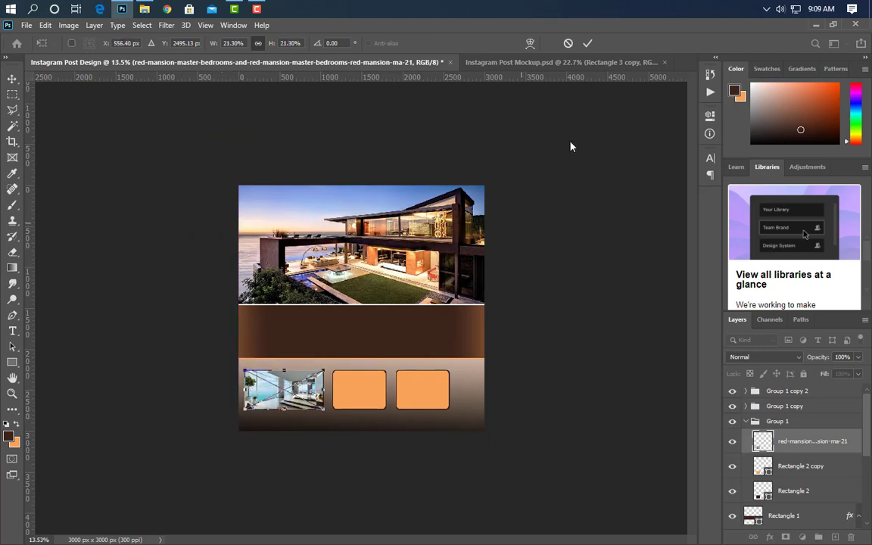
pyautogui.click(588, 44)
pyautogui.rightClick(830, 448)
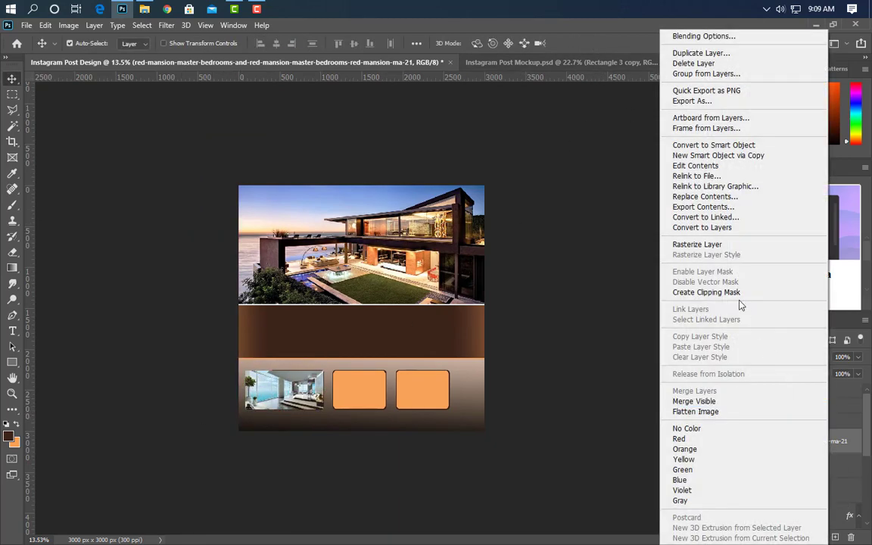
pyautogui.click(739, 302)
pyautogui.hotkey('ctrl', '+')
pyautogui.hotkey('ctrl', '+')
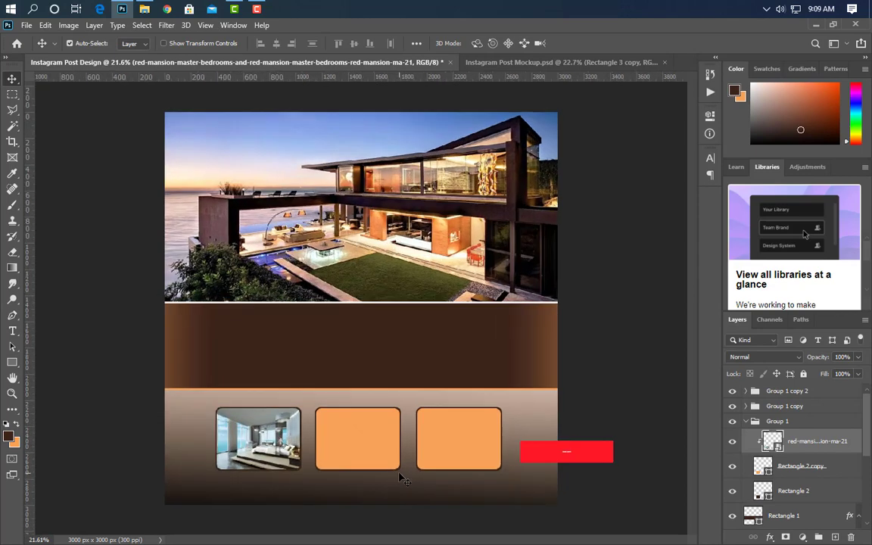
# - Place the staircase living-room photo, scale it over the right card and clip it inside
pyautogui.click(463, 452)
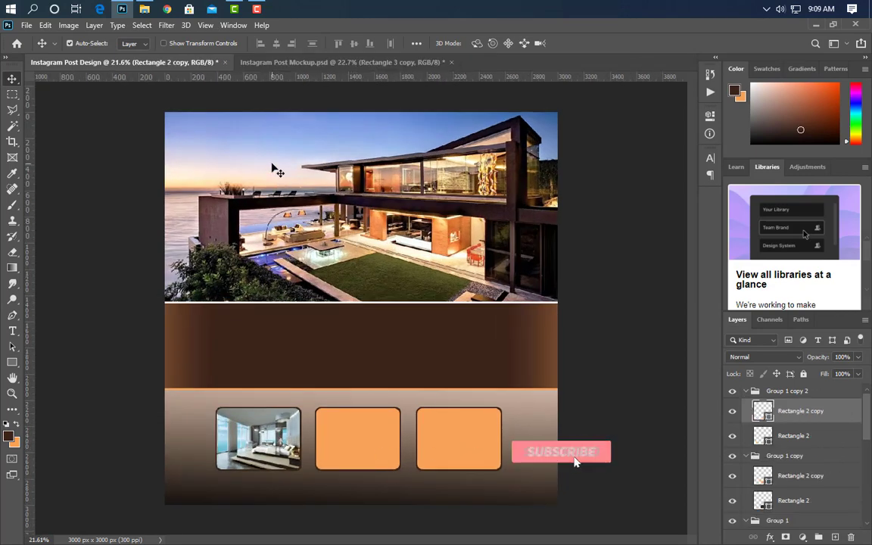
pyautogui.hotkey('alt', 'Tab')
pyautogui.moveTo(484, 121); pyautogui.dragTo(373, 445)
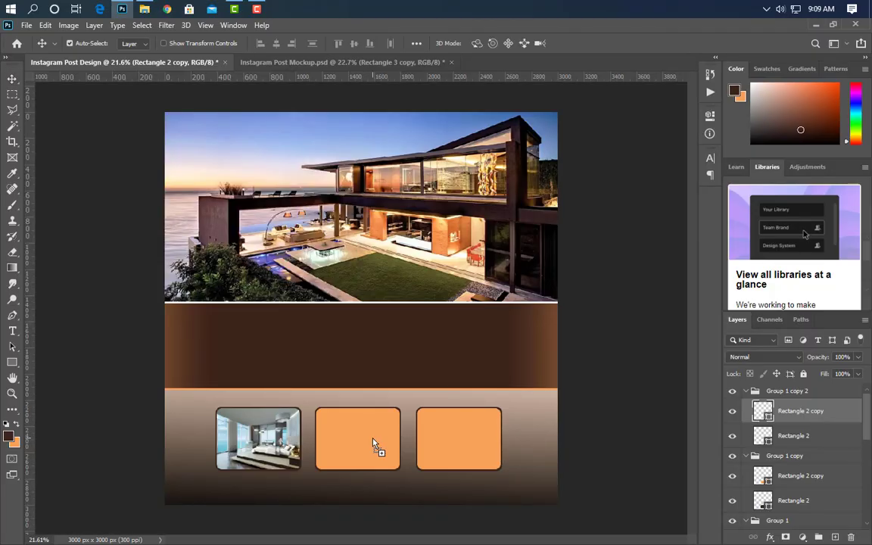
pyautogui.moveTo(373, 445)
pyautogui.mouseDown()
pyautogui.moveTo(452, 462)
pyautogui.moveTo(457, 475)
pyautogui.mouseUp()
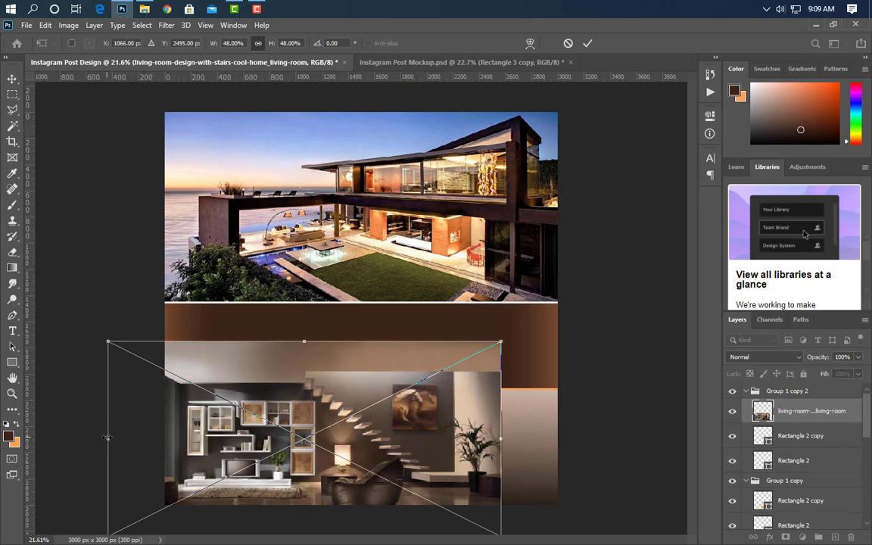
pyautogui.moveTo(107, 437); pyautogui.dragTo(377, 439)
pyautogui.click(588, 44)
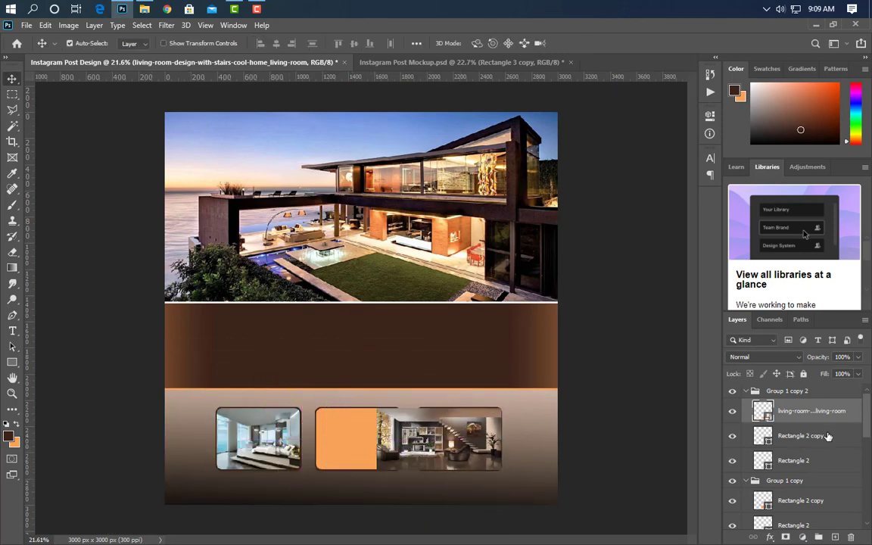
pyautogui.rightClick(814, 411)
pyautogui.click(711, 292)
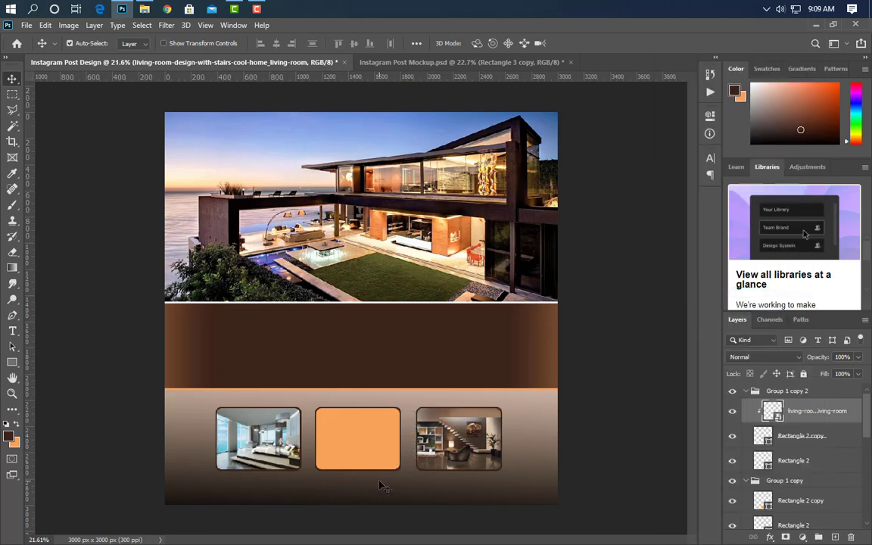
pyautogui.click(360, 455)
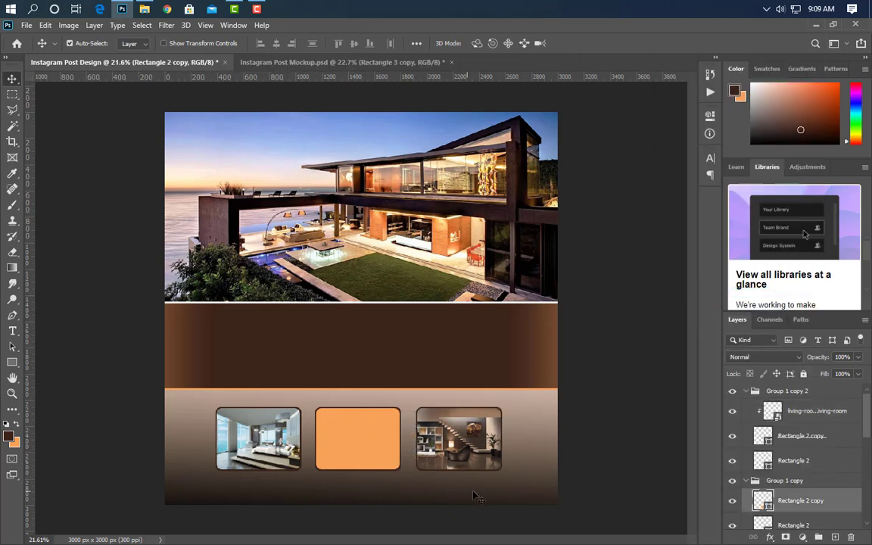
# - Bring in the luxury swimming-pool photo, fit it over the middle card and clip it inside
pyautogui.click(121, 9)
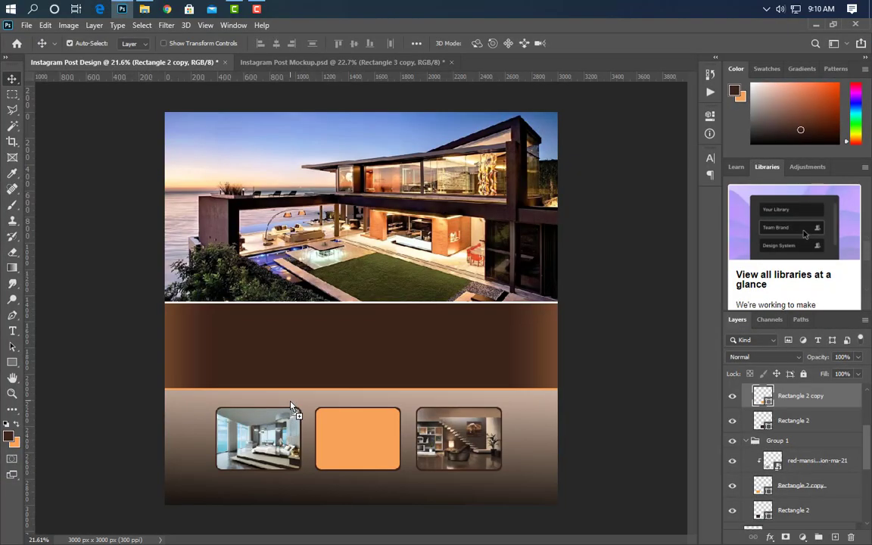
pyautogui.moveTo(111, 28); pyautogui.dragTo(261, 360)
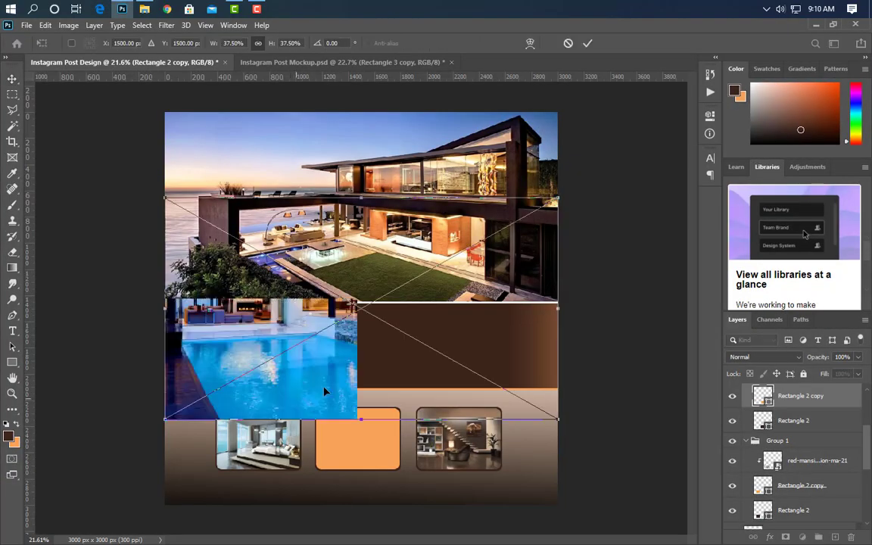
pyautogui.moveTo(324, 391)
pyautogui.mouseDown()
pyautogui.moveTo(295, 467)
pyautogui.moveTo(490, 472)
pyautogui.mouseUp()
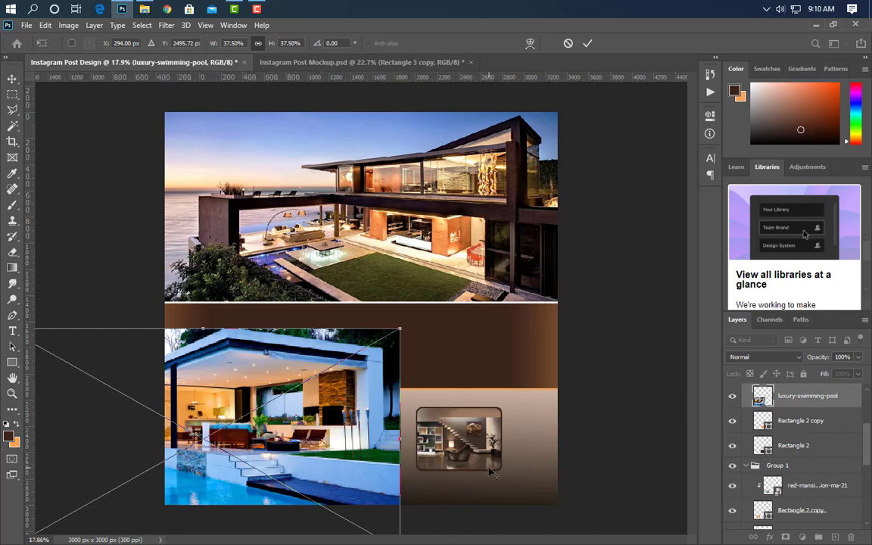
pyautogui.hotkey('ctrl', '-')
pyautogui.moveTo(68, 420); pyautogui.dragTo(296, 416)
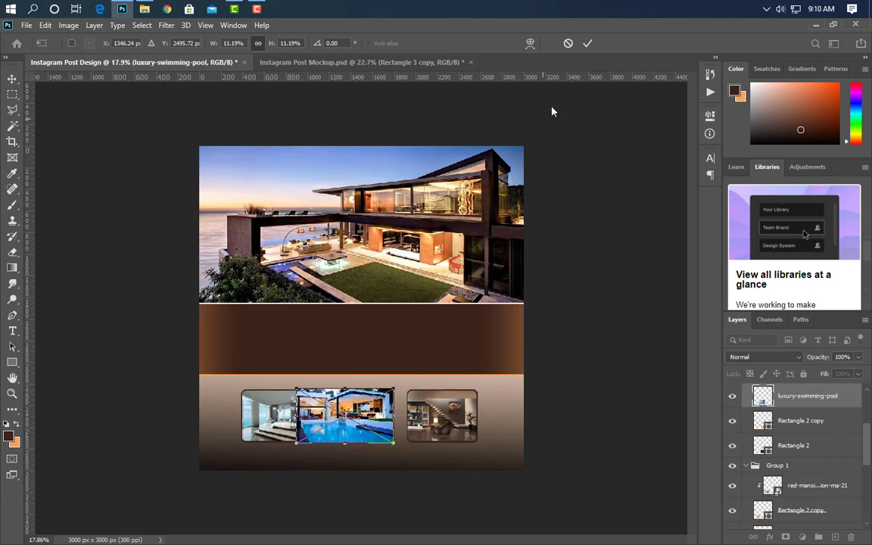
pyautogui.click(585, 44)
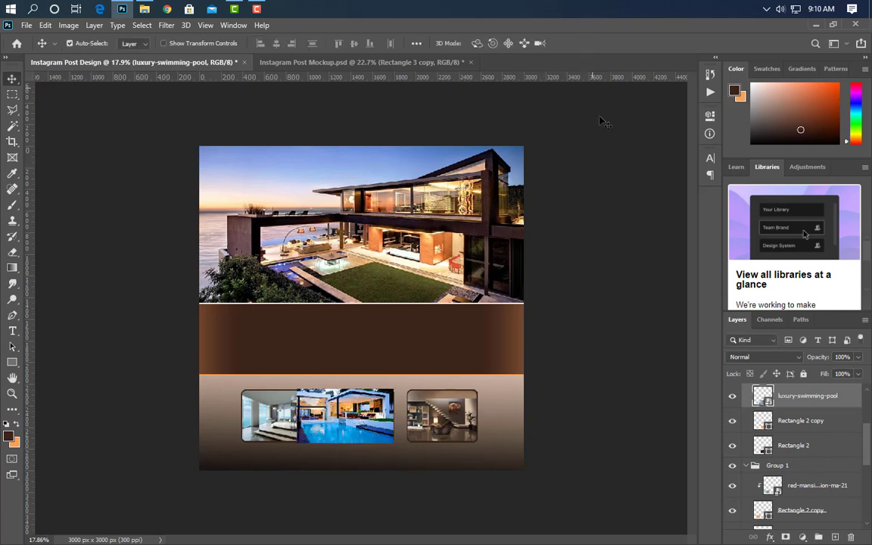
pyautogui.rightClick(856, 399)
pyautogui.click(745, 291)
pyautogui.scroll(2, 362, 493)
pyautogui.scroll(2, 307, 511)
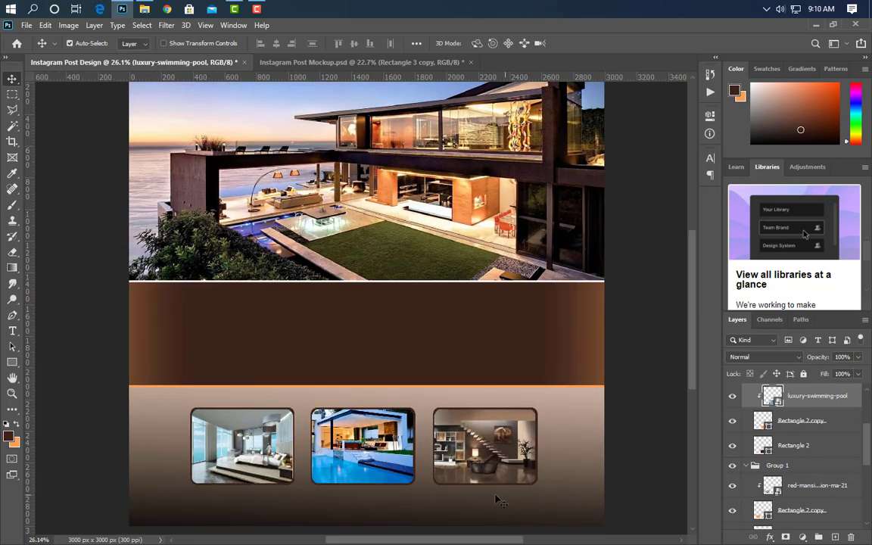
# - Set the pool and bedroom card frames to white (ffffff)
pyautogui.doubleClick(767, 448)
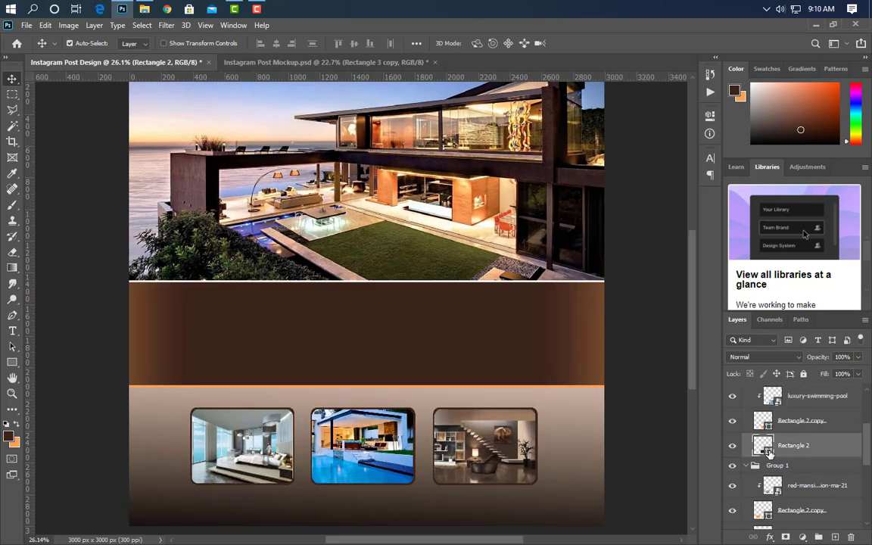
pyautogui.write('ffffff')
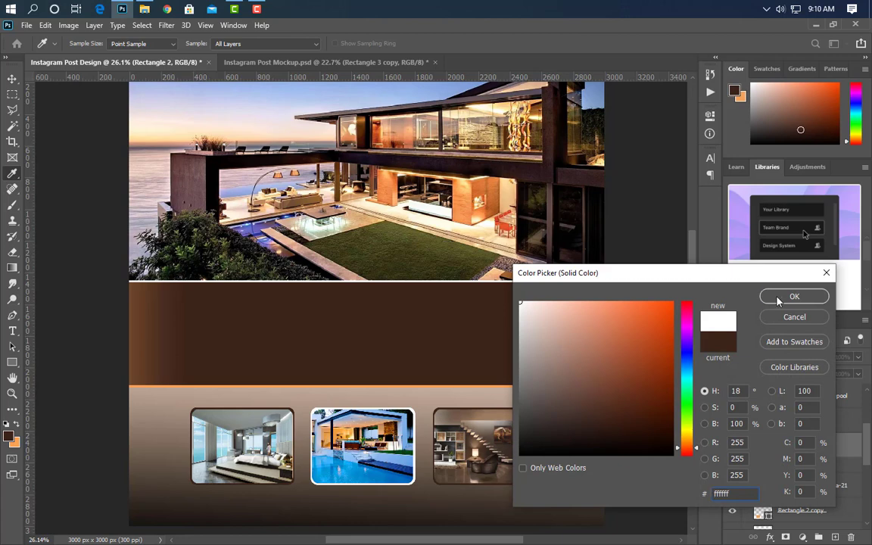
pyautogui.click(779, 300)
pyautogui.scroll(-1, 799, 469)
pyautogui.scroll(-1, 800, 514)
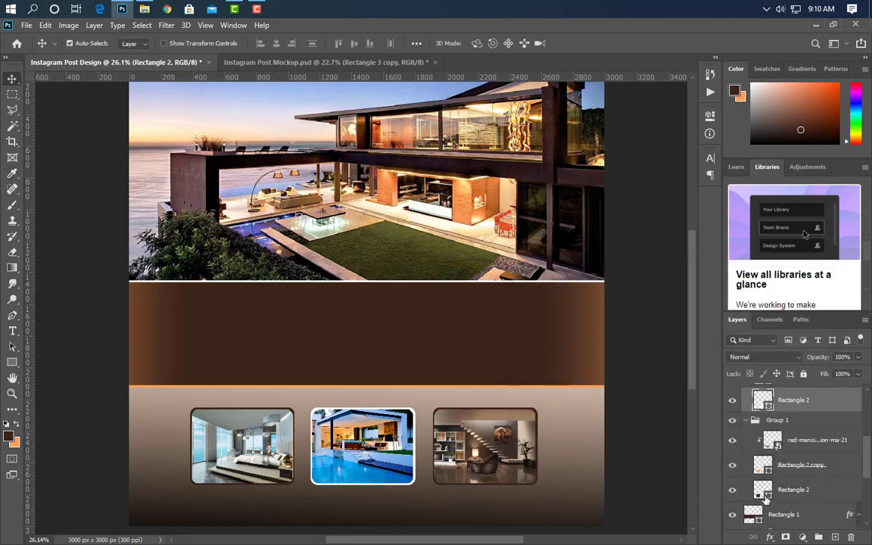
pyautogui.doubleClick(763, 491)
pyautogui.write('ffffff')
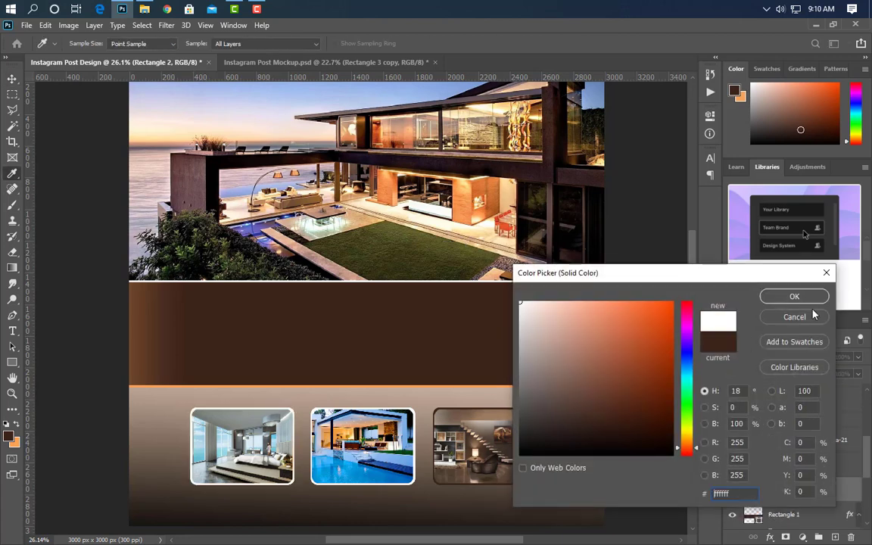
pyautogui.click(814, 300)
# - Set the staircase card frame to white (ffffff) and nudge the lower panel upward
pyautogui.scroll(2, 787, 447)
pyautogui.scroll(2, 784, 452)
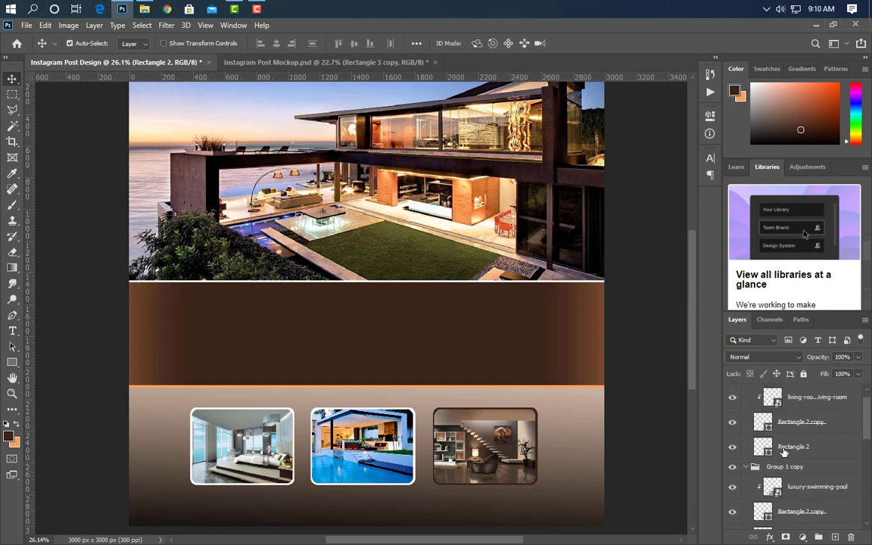
pyautogui.doubleClick(762, 446)
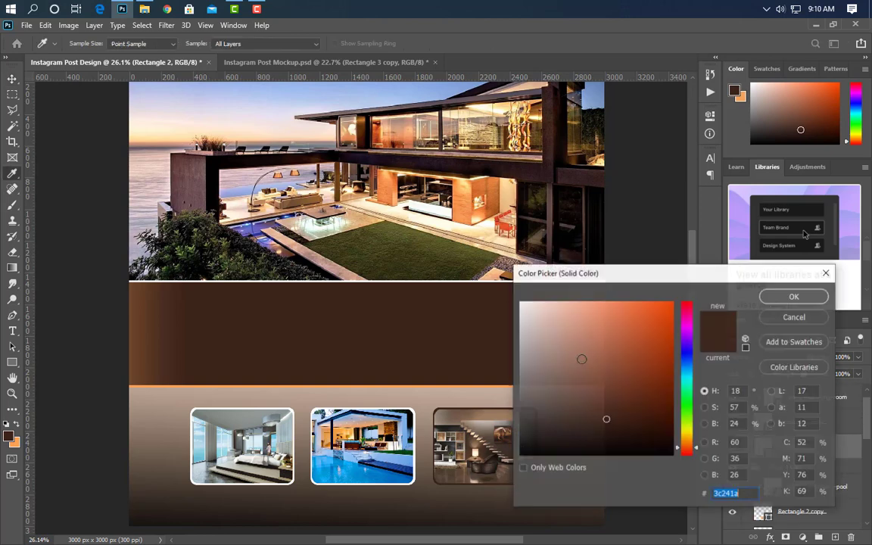
pyautogui.write('ffffff')
pyautogui.click(793, 296)
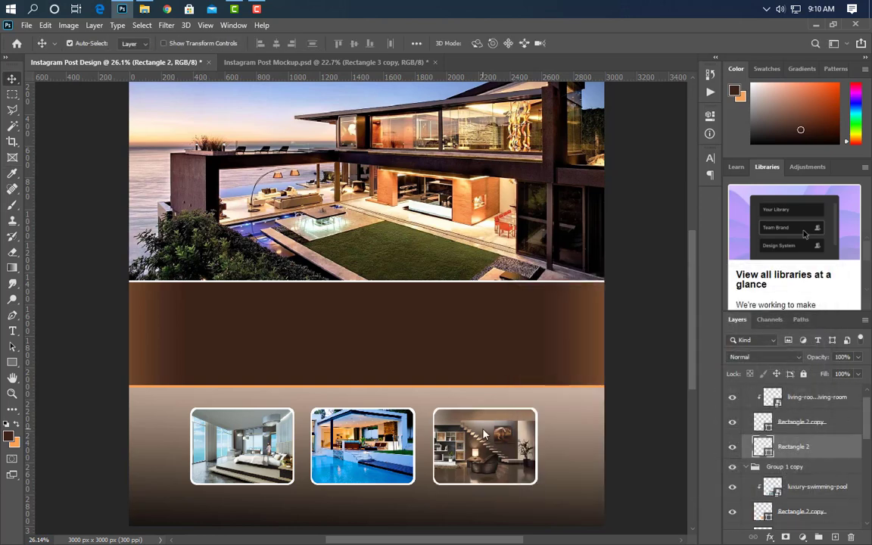
pyautogui.scroll(-1, 338, 407)
pyautogui.scroll(2, 322, 521)
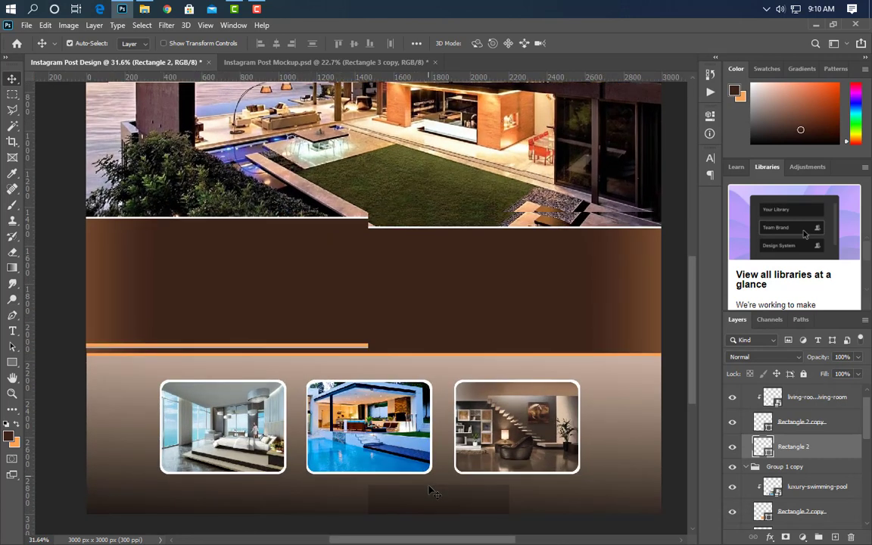
pyautogui.scroll(-1, 431, 492)
pyautogui.hotkey('shift', 'Up')
pyautogui.hotkey('shift', 'Up')
pyautogui.hotkey('shift', 'Up')
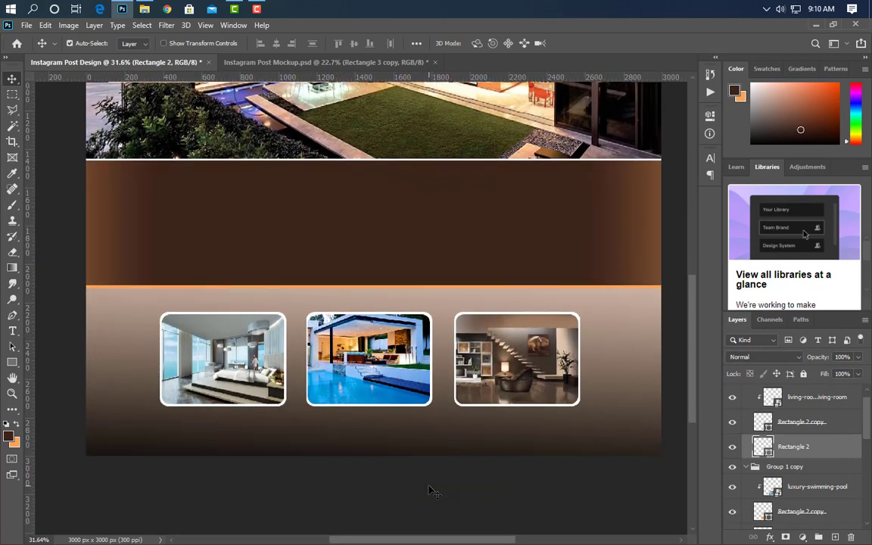
# - Add the phone number as 19 pt white footer text and duplicate it to the right
pyautogui.click(13, 333)
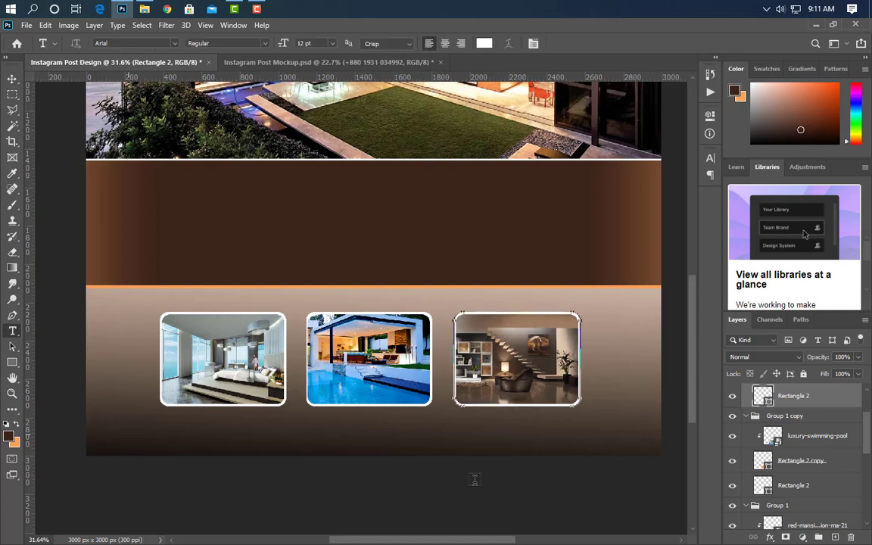
pyautogui.click(127, 431)
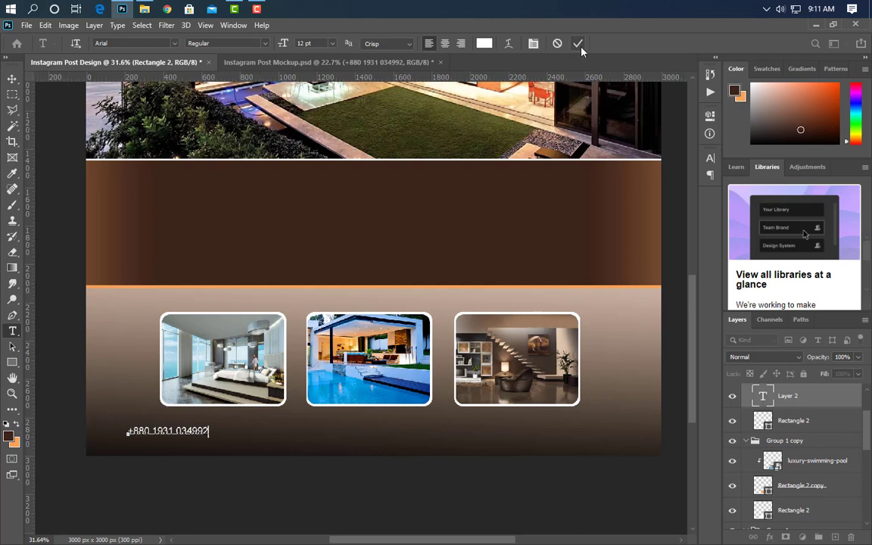
pyautogui.click(577, 43)
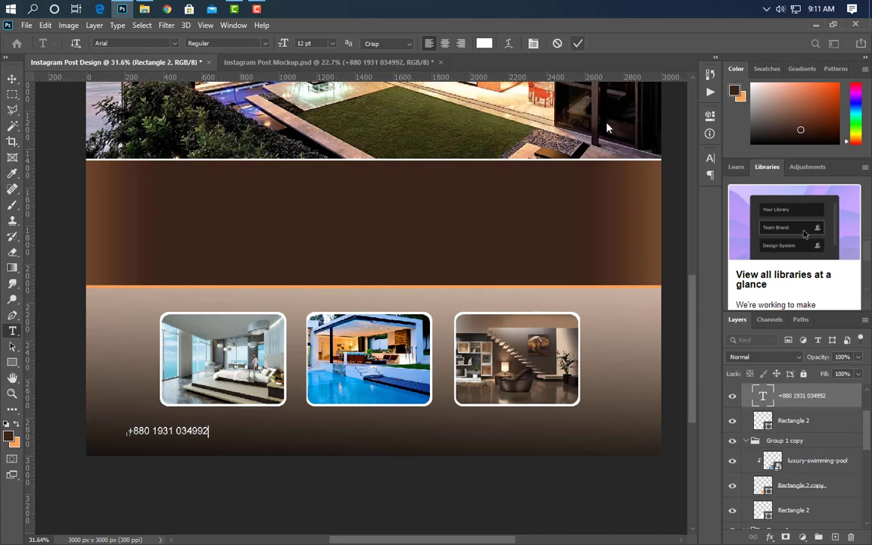
pyautogui.click(710, 158)
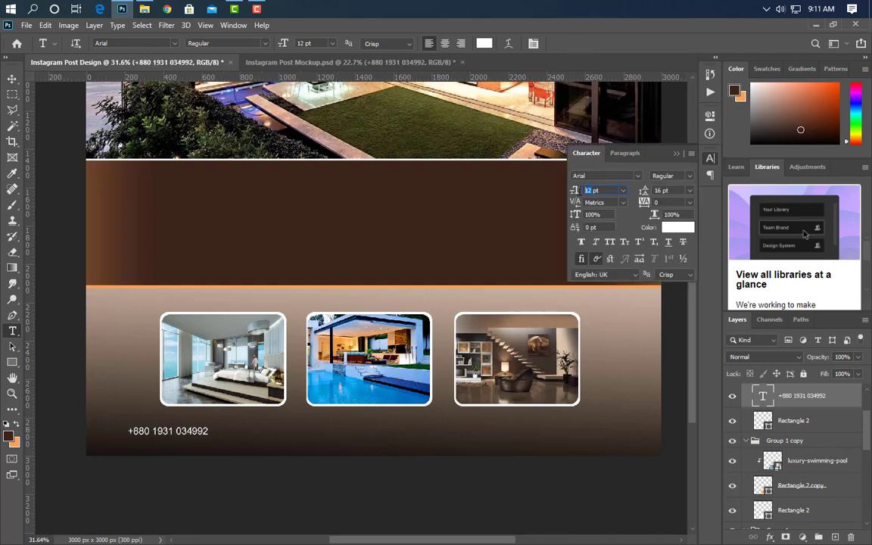
pyautogui.write('5')
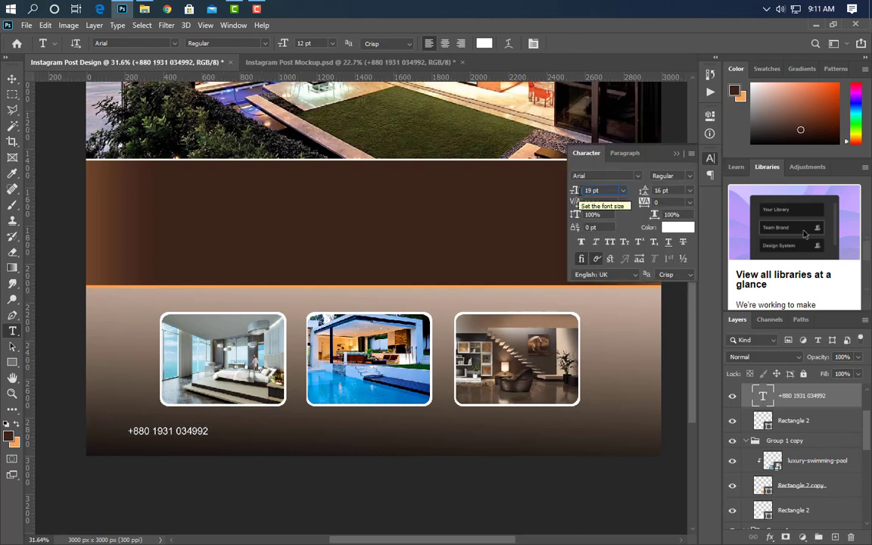
pyautogui.press('Return')
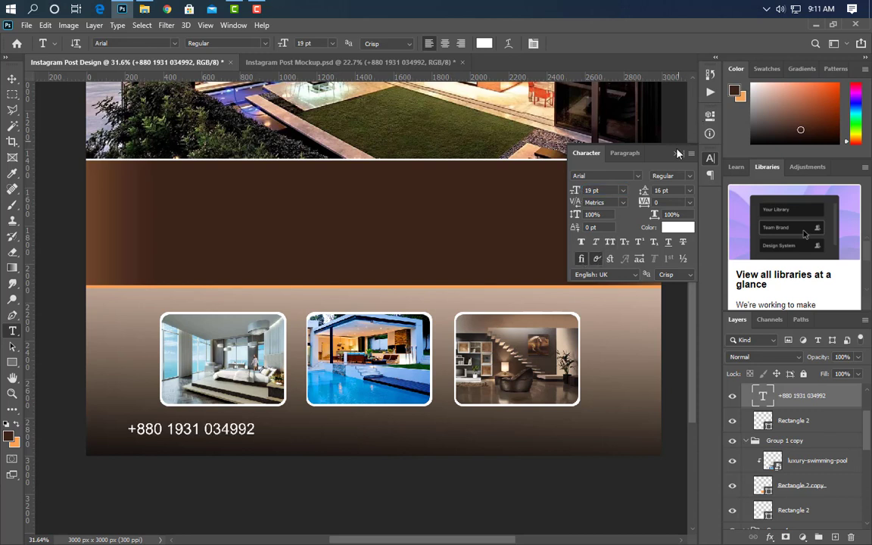
pyautogui.click(149, 344)
pyautogui.press('v')
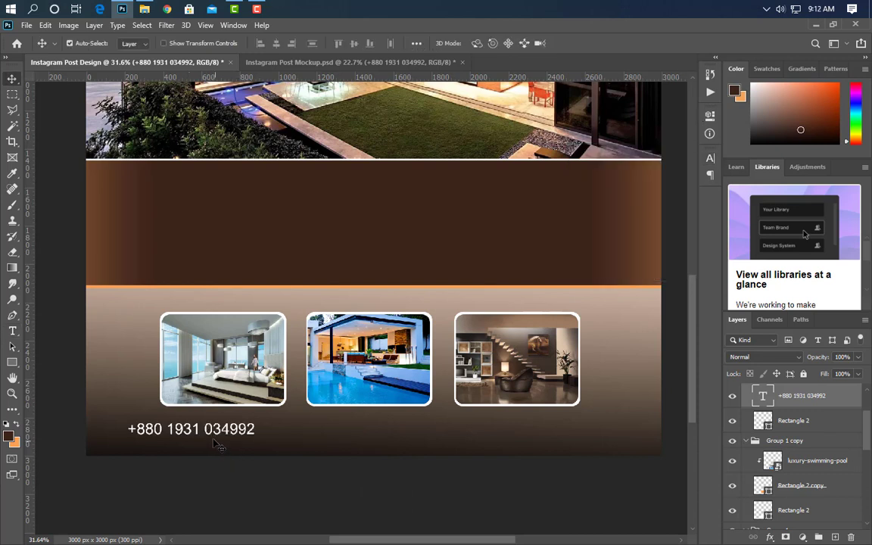
pyautogui.moveTo(217, 432); pyautogui.dragTo(368, 433)
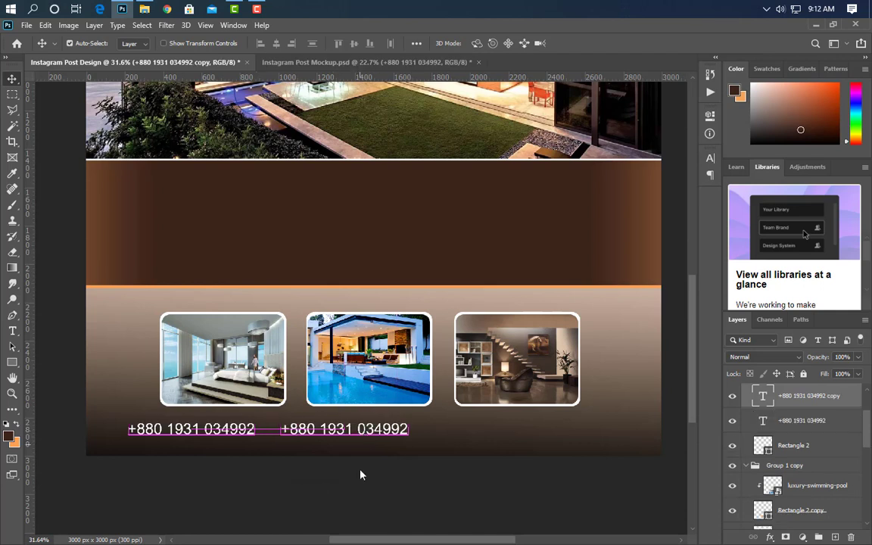
pyautogui.click(10, 331)
pyautogui.moveTo(281, 433); pyautogui.dragTo(511, 439)
pyautogui.write('www.graphicsfamily.com')
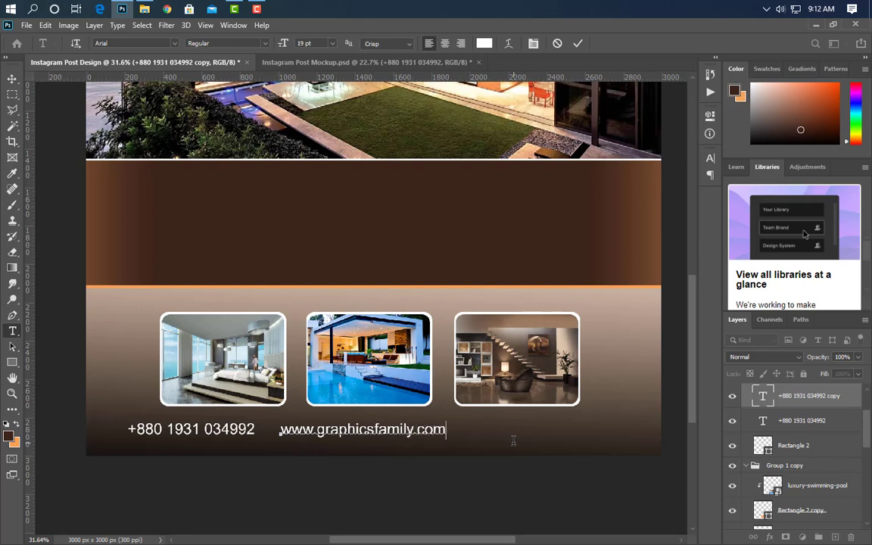
pyautogui.click(577, 44)
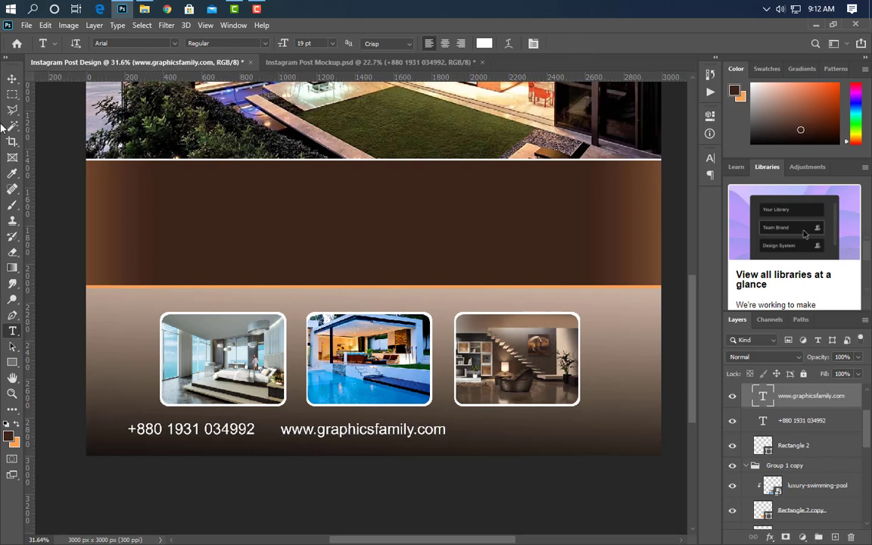
pyautogui.press('v')
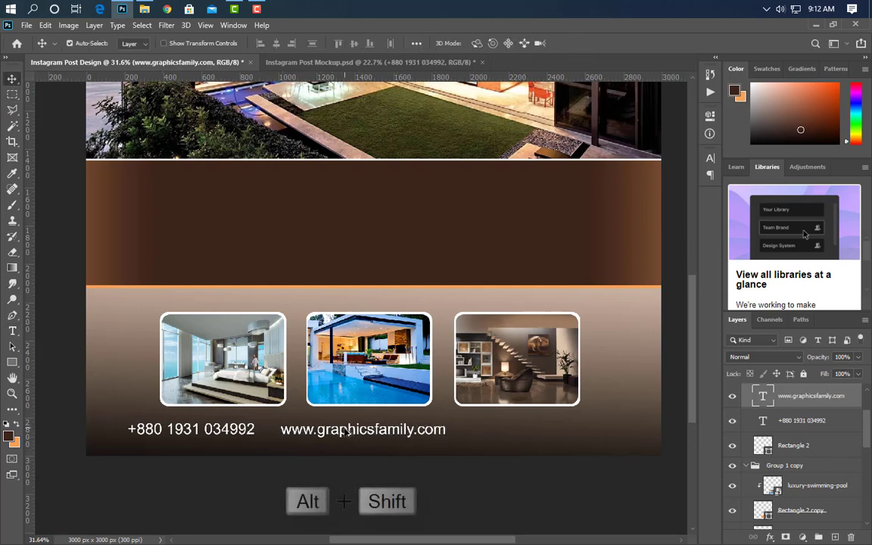
pyautogui.moveTo(522, 439); pyautogui.dragTo(539, 434)
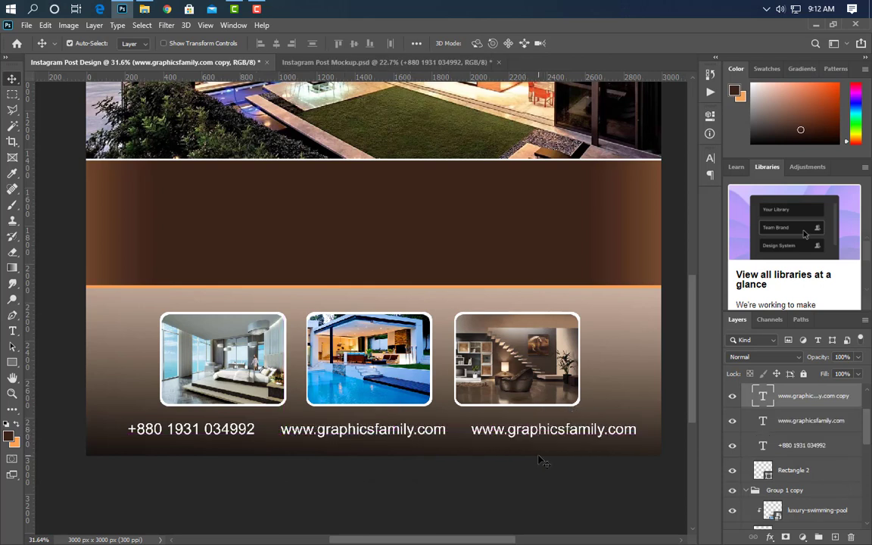
# - Change the third footer text to a placeholder email address
pyautogui.click(12, 330)
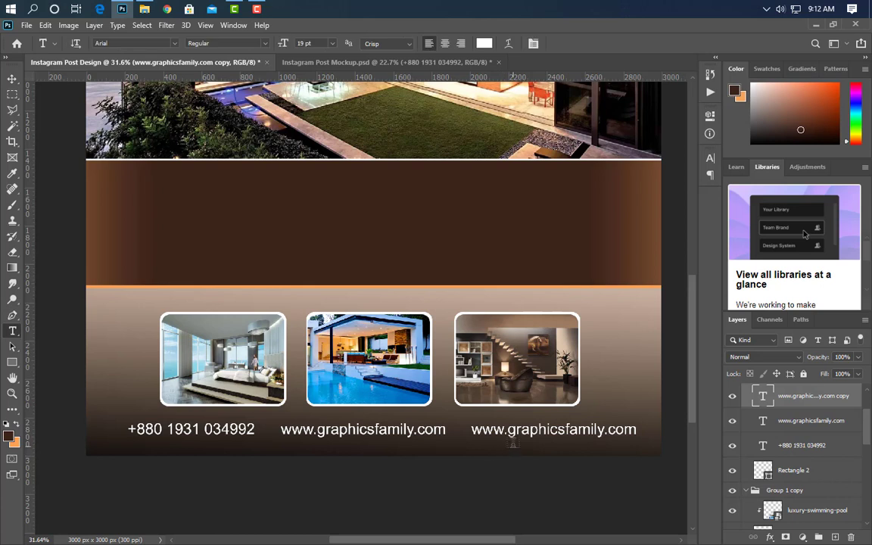
pyautogui.moveTo(472, 429); pyautogui.dragTo(603, 430)
pyautogui.write('ex')
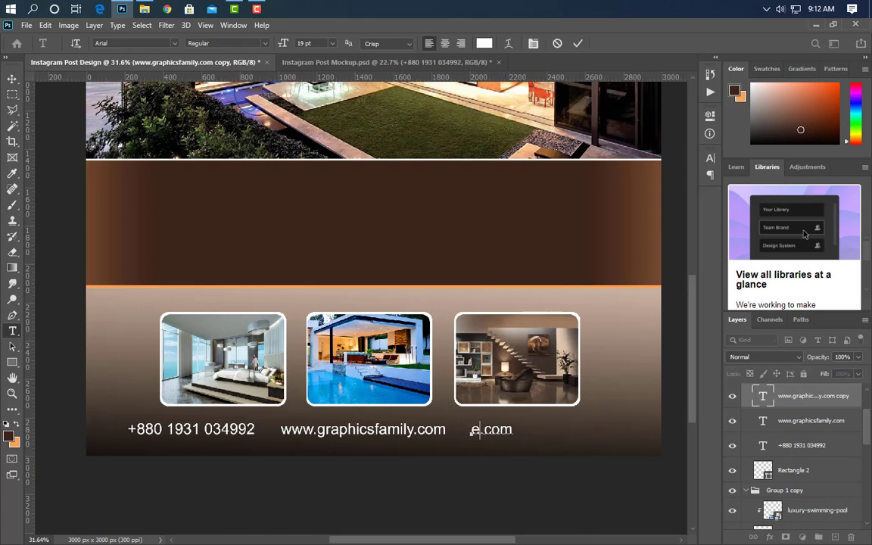
pyautogui.write('ample@gmail')
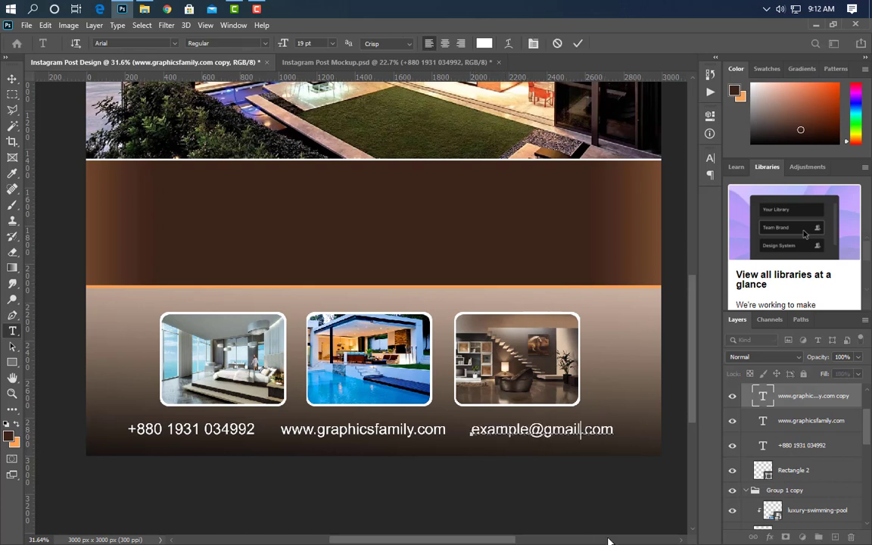
pyautogui.click(578, 43)
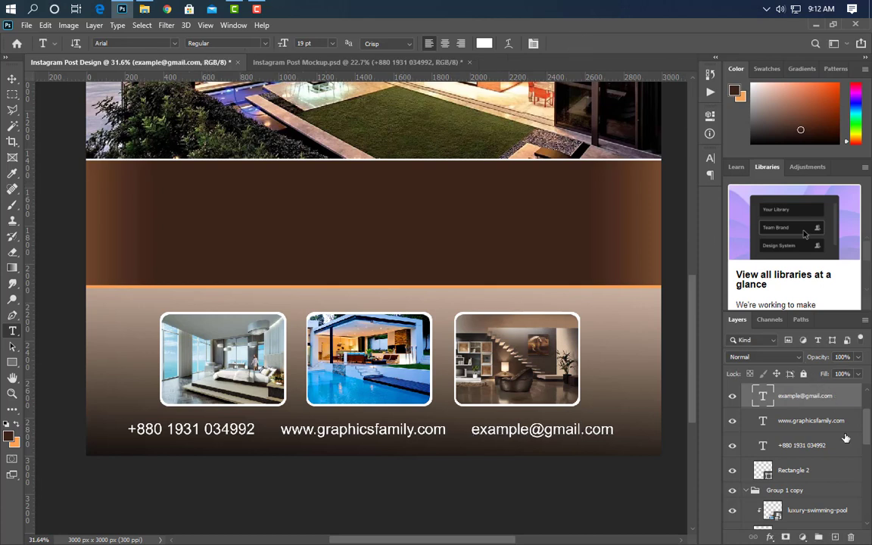
# - Shift the three footer texts slightly up together and fit the canvas in view
pyautogui.keyDown('ctrl'); pyautogui.click(806, 446); pyautogui.keyUp('ctrl')
pyautogui.keyDown('ctrl'); pyautogui.click(806, 420); pyautogui.keyUp('ctrl')
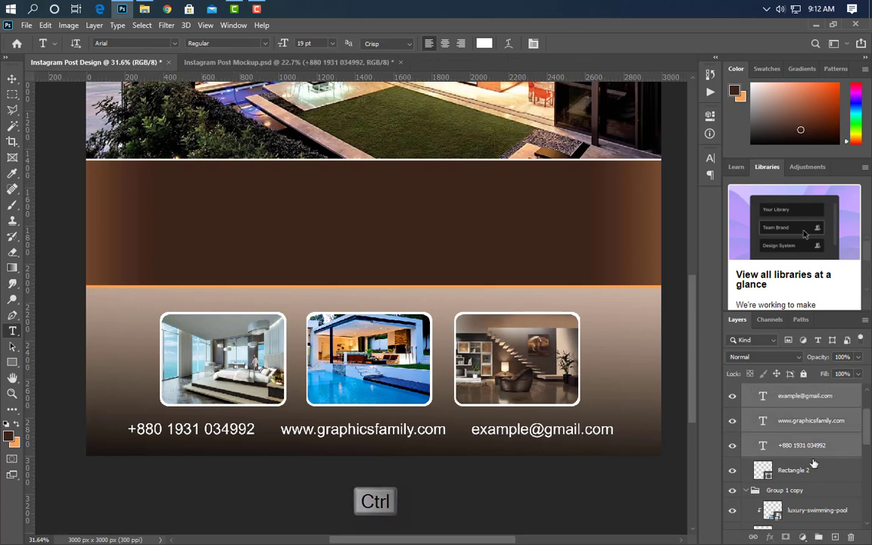
pyautogui.hotkey('ctrl', 't')
pyautogui.moveTo(560, 429); pyautogui.dragTo(563, 425)
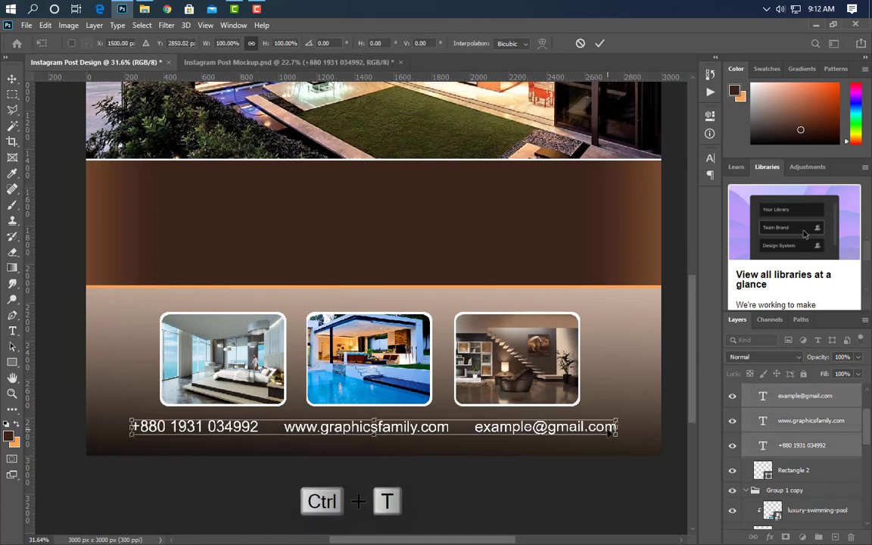
pyautogui.click(599, 43)
pyautogui.hotkey('ctrl', '0')
pyautogui.scroll(1, 410, 326)
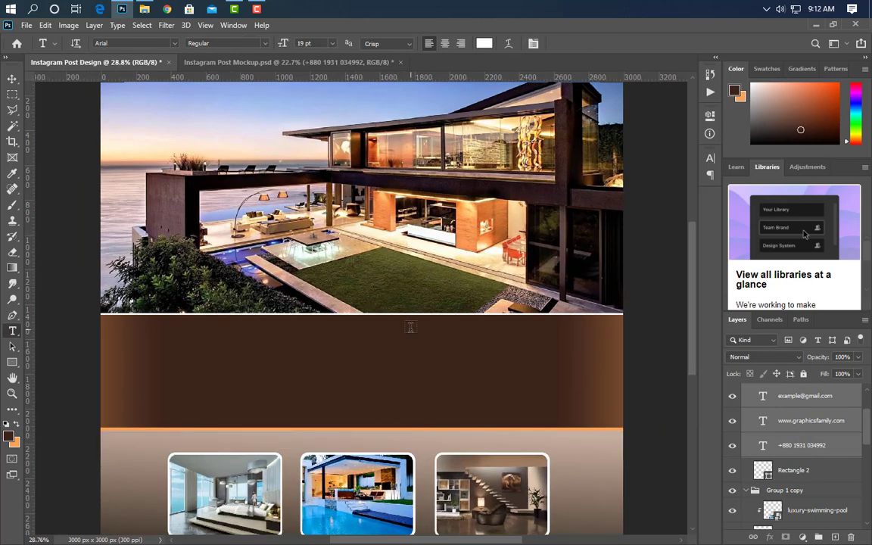
# - Type INSTAGRAM in the brown band as 72 pt bold all caps and centre it
pyautogui.click(194, 348)
pyautogui.write('Instagram')
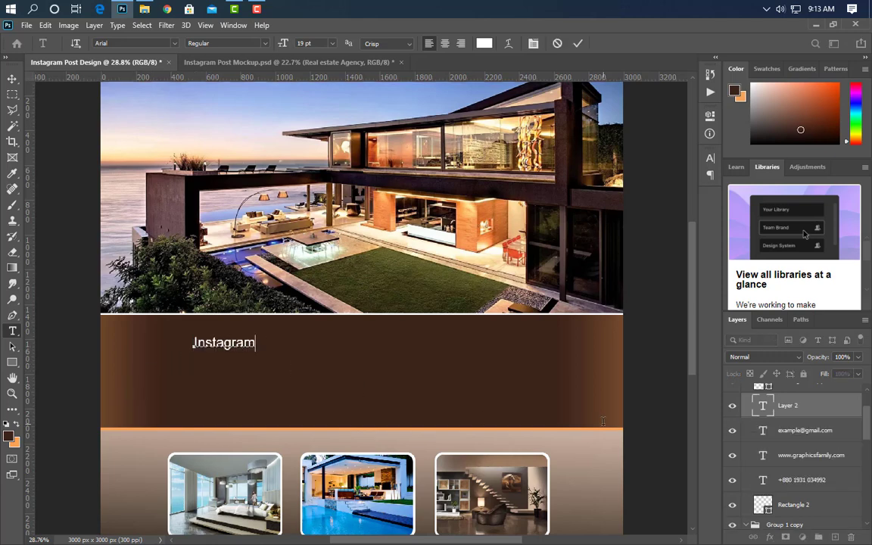
pyautogui.click(575, 44)
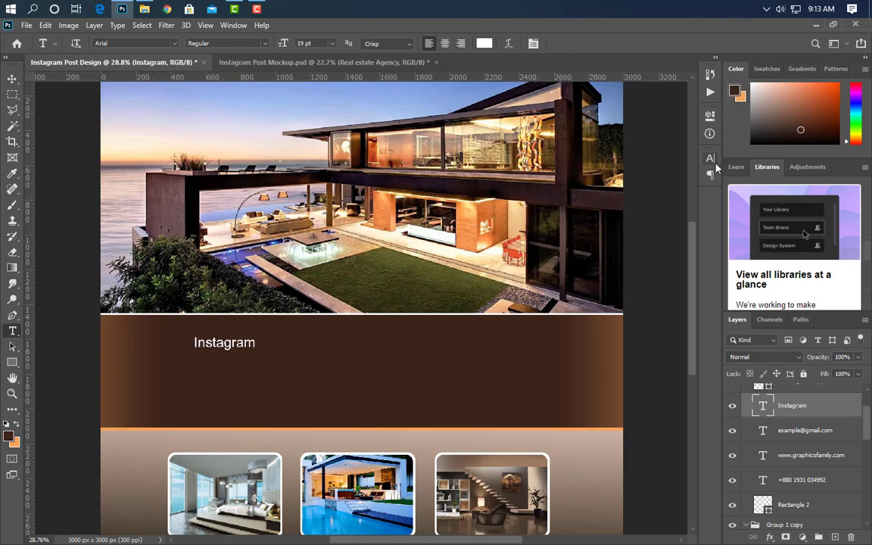
pyautogui.click(709, 157)
pyautogui.click(689, 176)
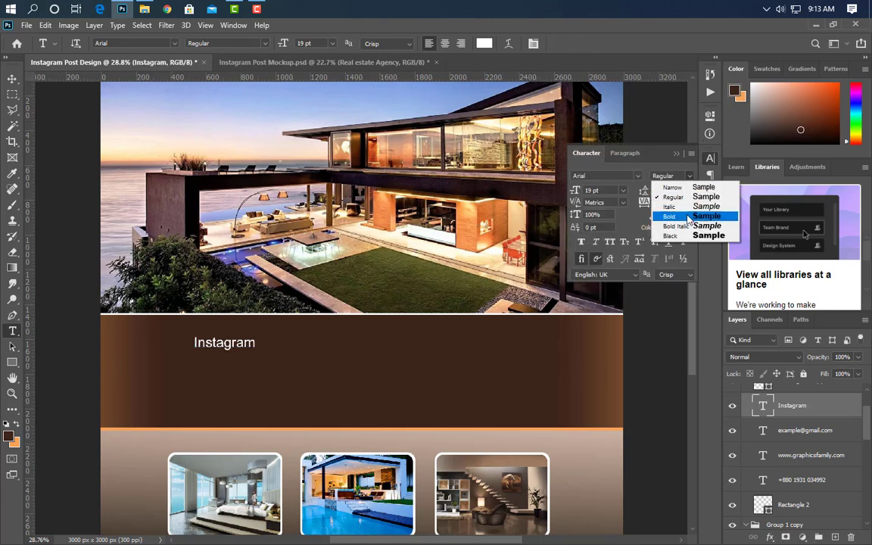
pyautogui.click(662, 215)
pyautogui.click(609, 242)
pyautogui.write('72')
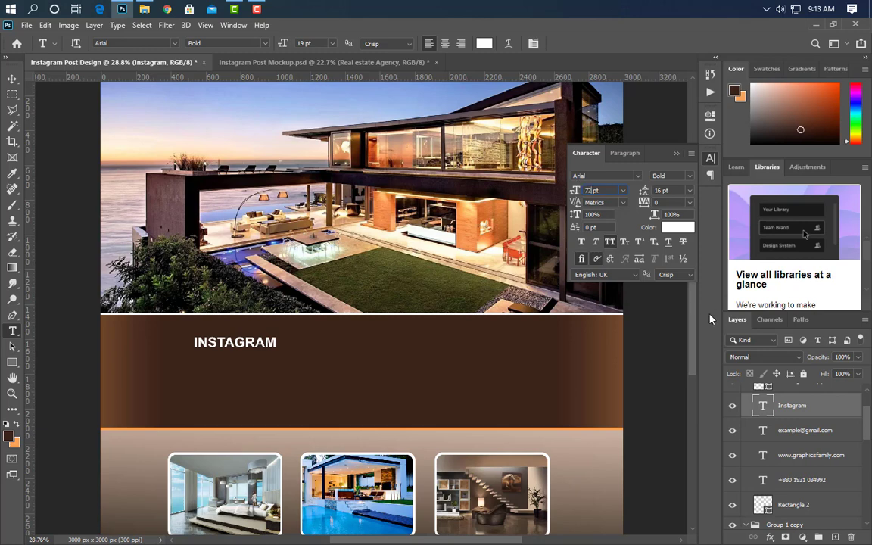
pyautogui.press('Return')
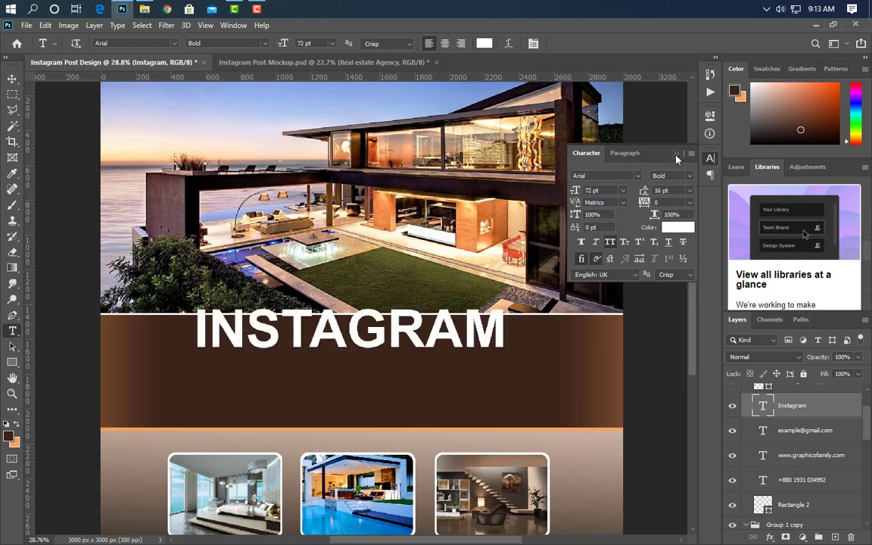
pyautogui.click(676, 154)
pyautogui.click(10, 80)
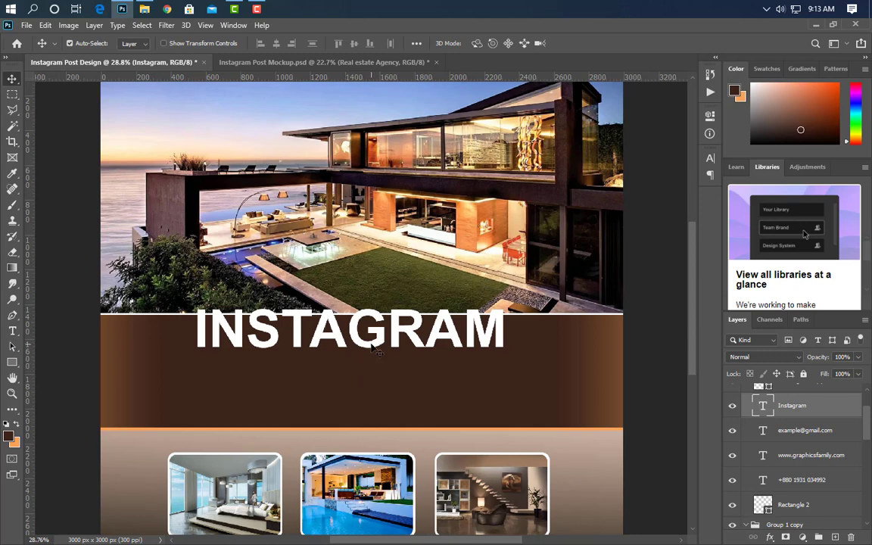
pyautogui.moveTo(373, 348); pyautogui.dragTo(419, 382)
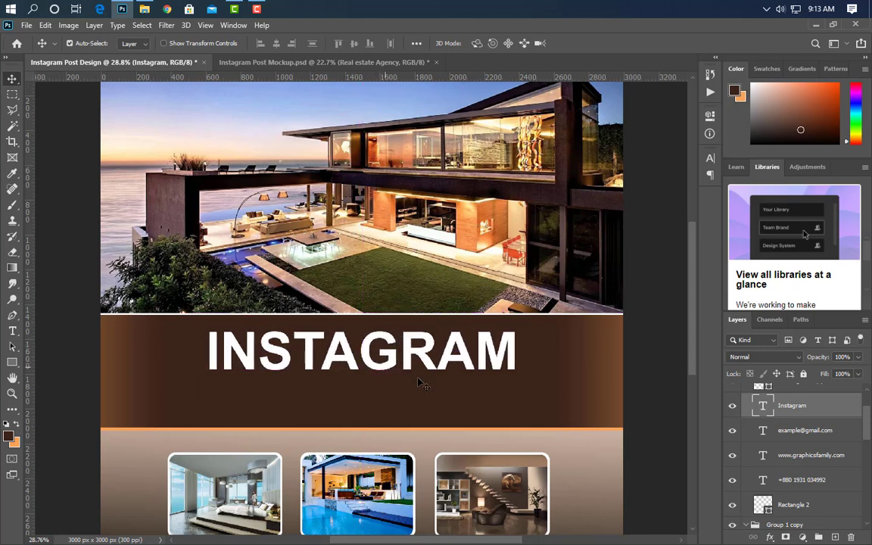
# - Duplicate the heading below itself and retype the copy as REAL ESTATE AGENCY
pyautogui.hotkey('ctrl', 'j')
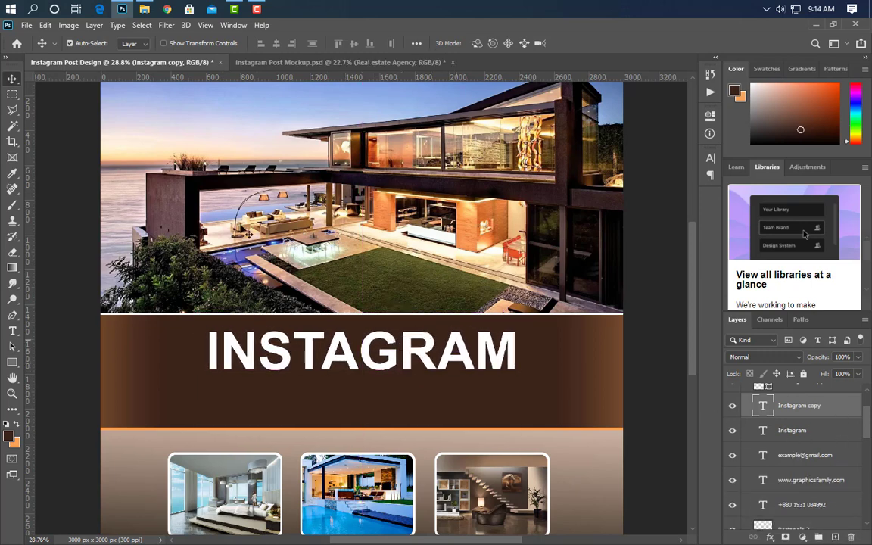
pyautogui.moveTo(303, 369); pyautogui.dragTo(304, 417)
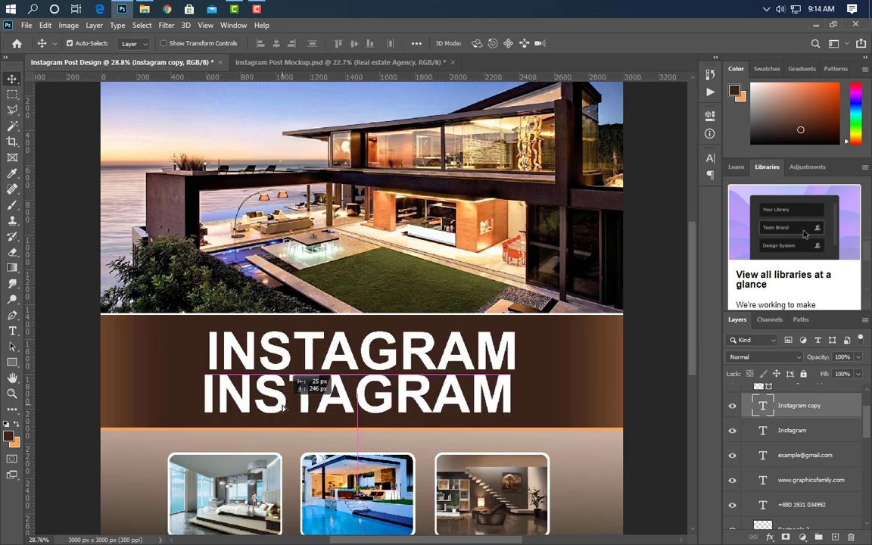
pyautogui.click(12, 331)
pyautogui.moveTo(191, 390); pyautogui.dragTo(639, 416)
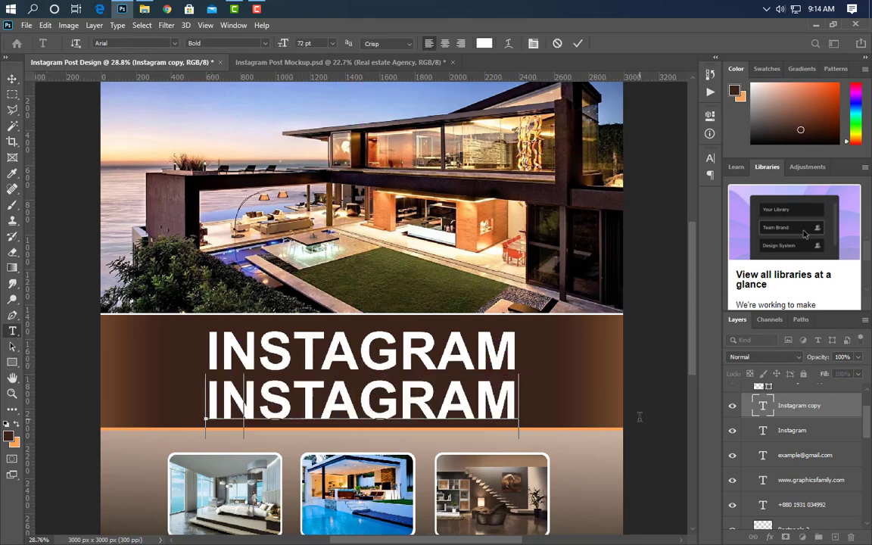
pyautogui.write('REAL ESTATE AG')
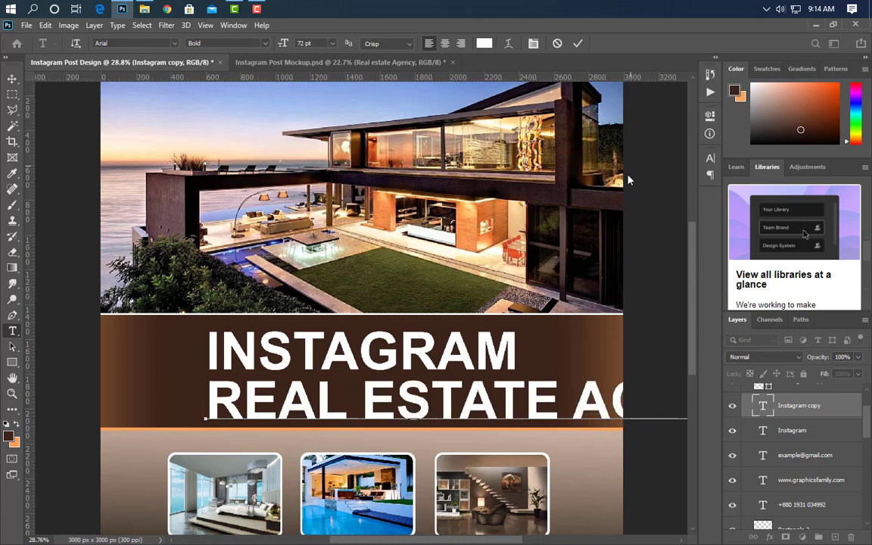
pyautogui.click(577, 43)
# - Make REAL ESTATE AGENCY 37.5 pt orange f8a259 and move it up under INSTAGRAM
pyautogui.click(710, 159)
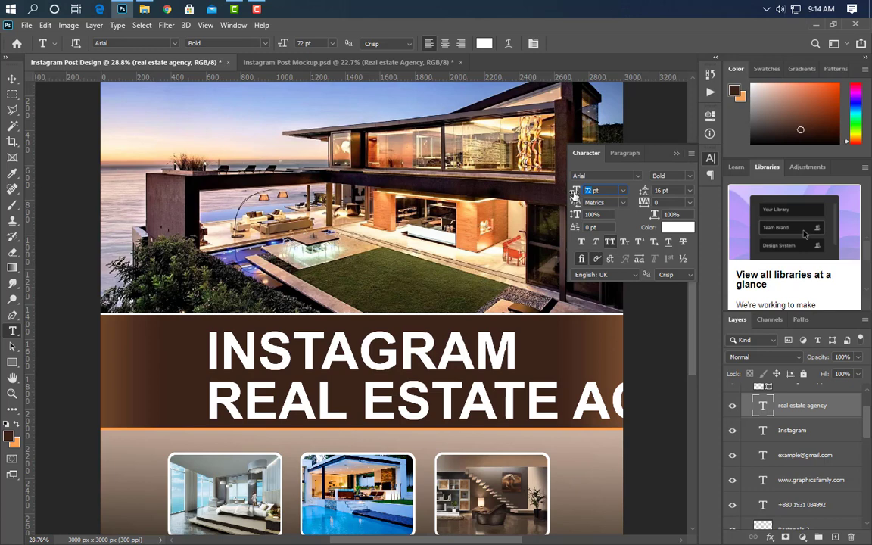
pyautogui.write('7.5')
pyautogui.press('Return')
pyautogui.click(679, 228)
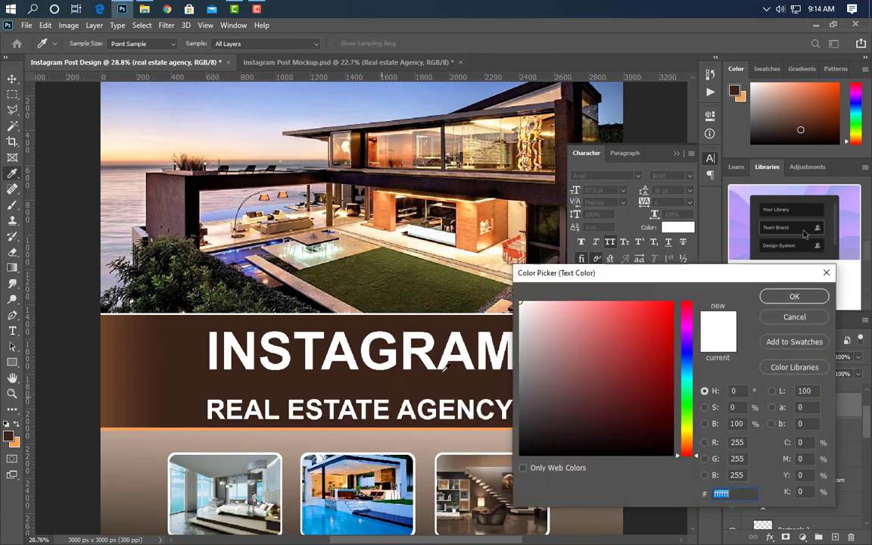
pyautogui.write('f8a259')
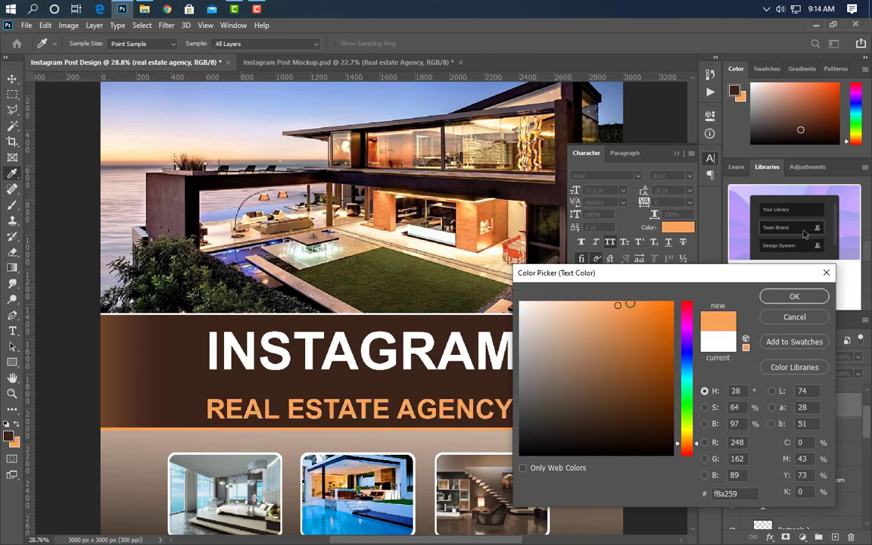
pyautogui.click(794, 296)
pyautogui.click(13, 80)
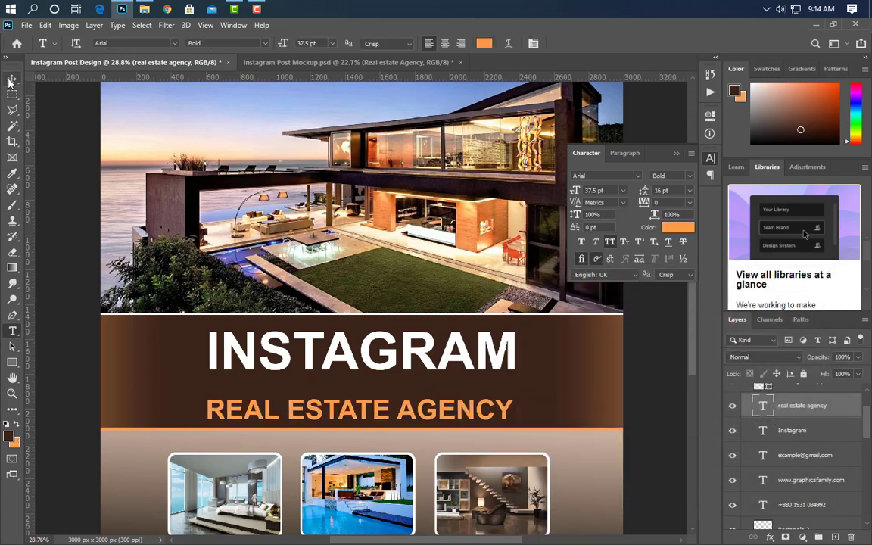
pyautogui.moveTo(367, 421); pyautogui.dragTo(371, 406)
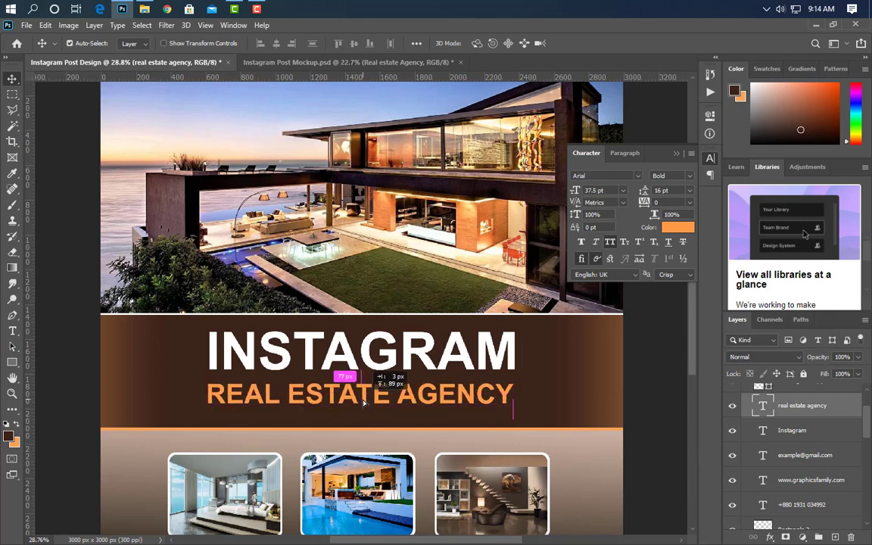
pyautogui.click(675, 155)
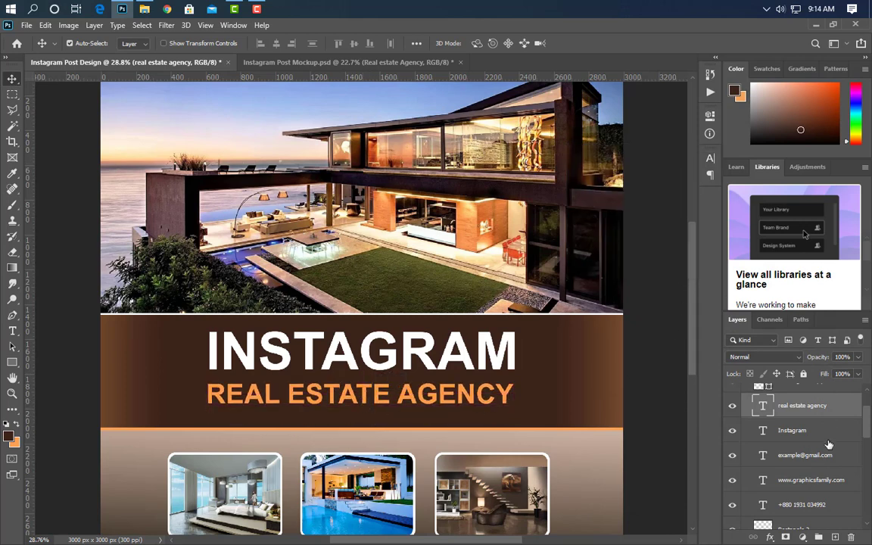
pyautogui.keyDown('ctrl'); pyautogui.click(807, 435); pyautogui.keyUp('ctrl')
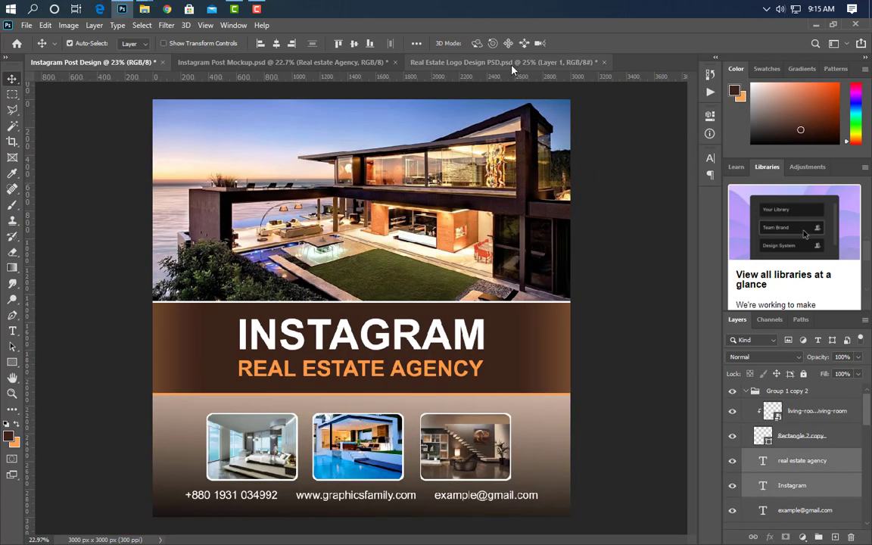
# - Bring the real-estate logo into the post, scale it to about 19% and place it top-left
pyautogui.click(484, 62)
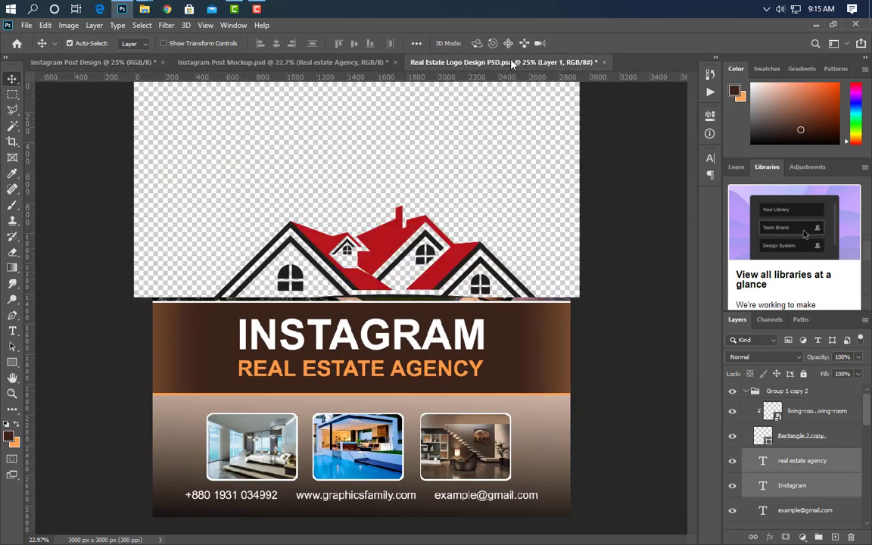
pyautogui.moveTo(446, 277); pyautogui.dragTo(388, 305)
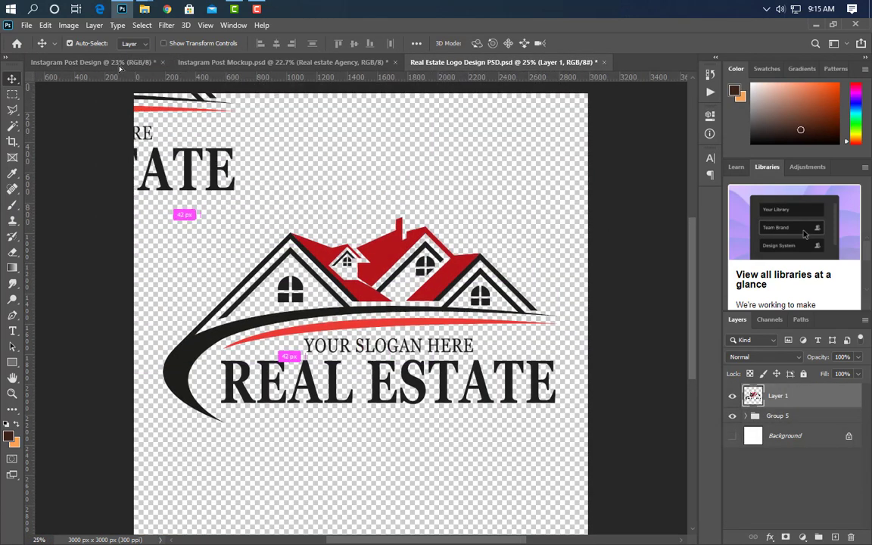
pyautogui.hotkey('ctrl', 't')
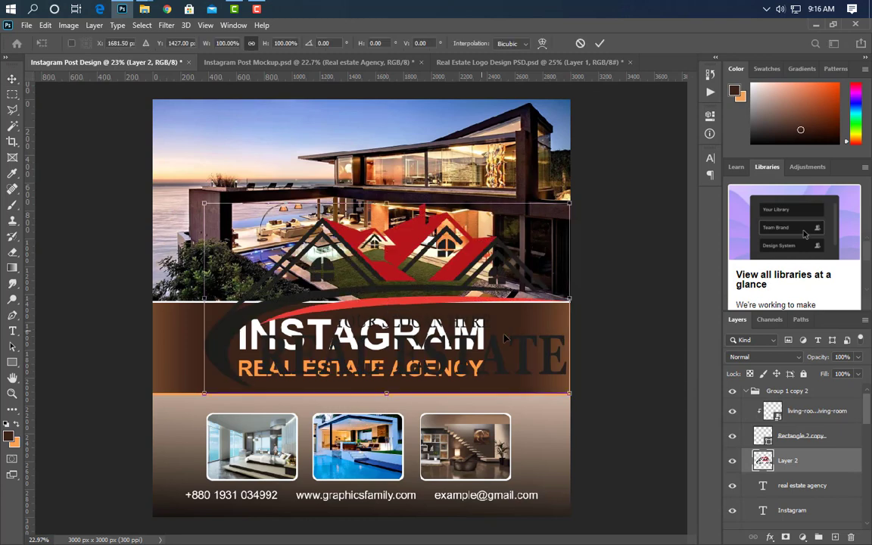
pyautogui.moveTo(572, 305)
pyautogui.mouseDown()
pyautogui.moveTo(263, 307)
pyautogui.moveTo(240, 171)
pyautogui.moveTo(228, 137)
pyautogui.moveTo(217, 139)
pyautogui.moveTo(245, 158)
pyautogui.mouseUp()
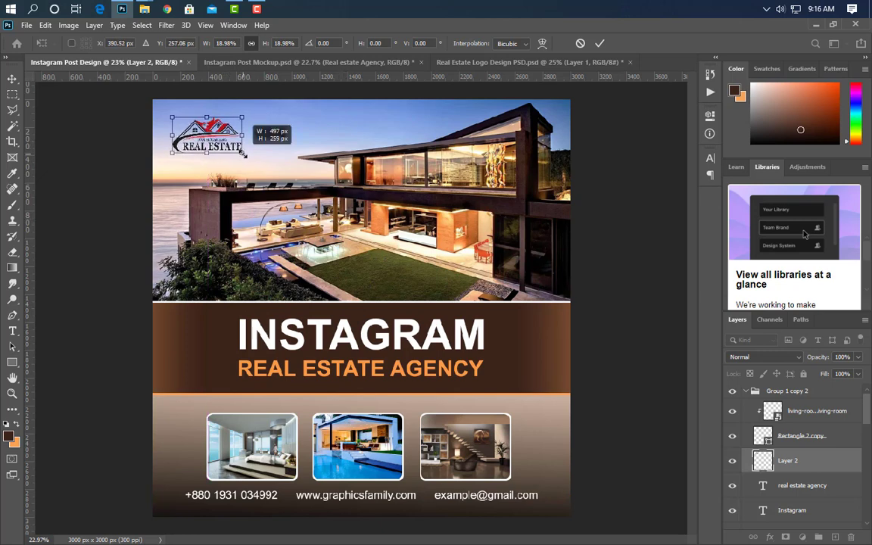
pyautogui.click(598, 44)
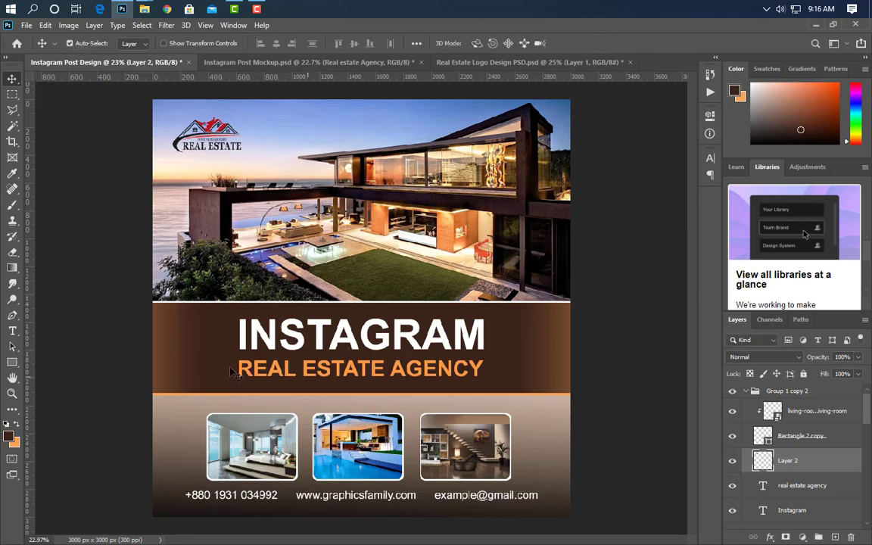
# - Draw a tiny white square on the brown band with the Rectangle tool
pyautogui.scroll(3, 133, 333)
pyautogui.scroll(3, 166, 366)
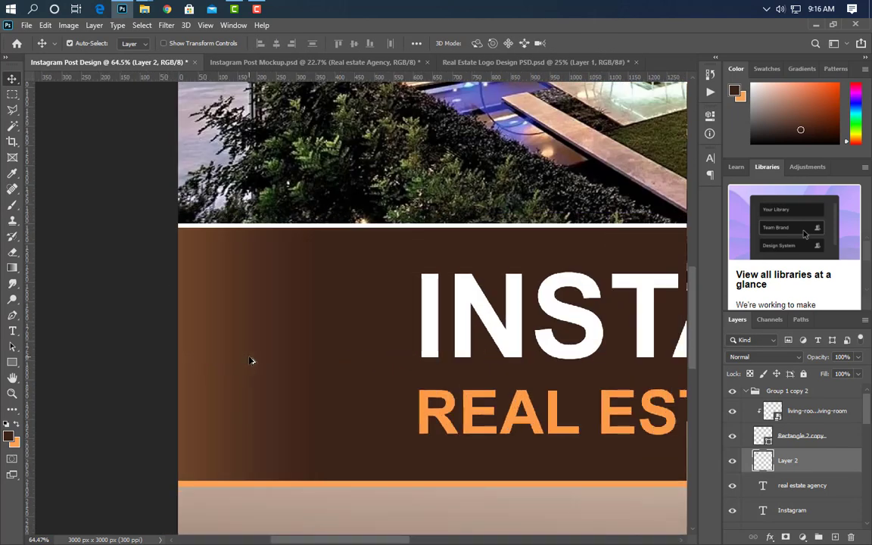
pyautogui.scroll(3, 252, 361)
pyautogui.scroll(3, 262, 347)
pyautogui.click(13, 362)
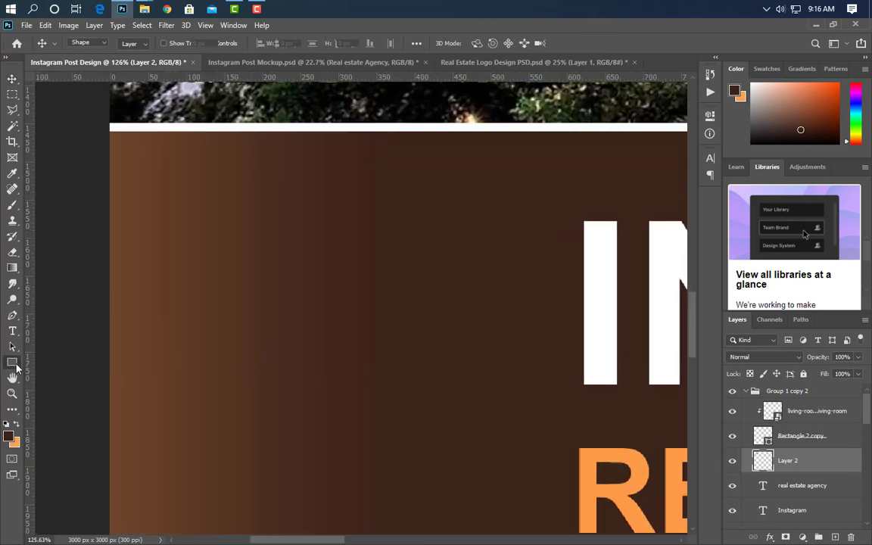
pyautogui.moveTo(192, 259); pyautogui.dragTo(206, 272)
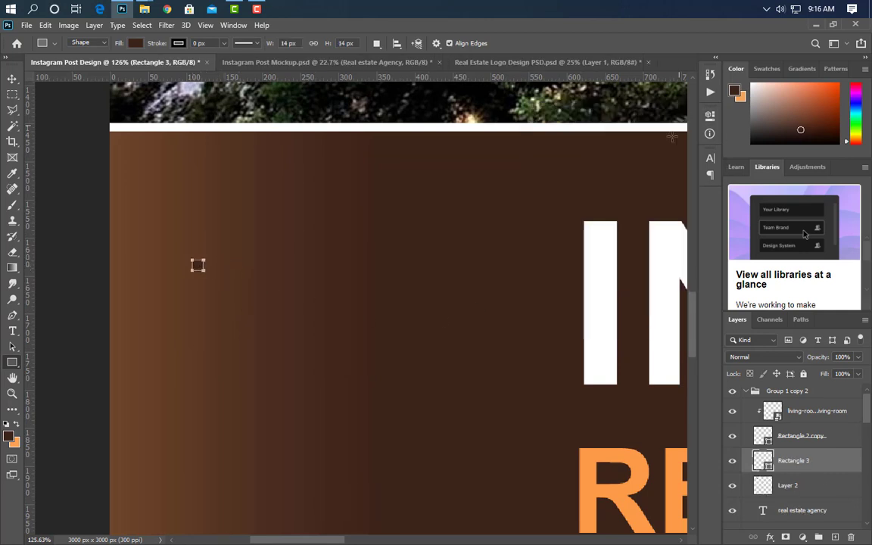
pyautogui.press('v')
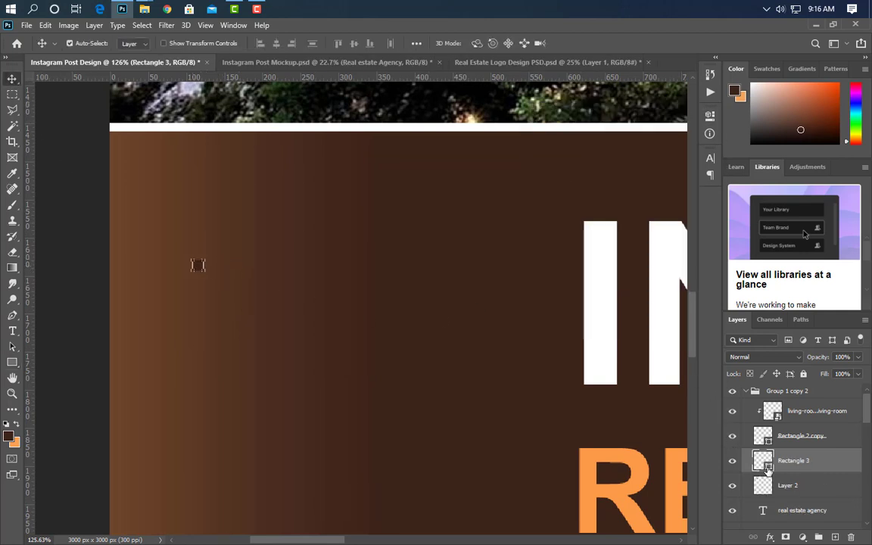
pyautogui.doubleClick(763, 460)
pyautogui.click(520, 303)
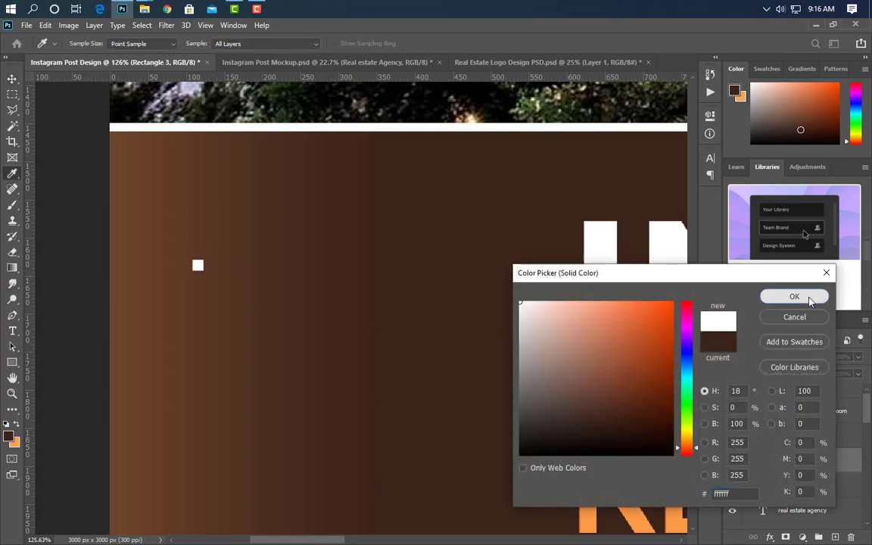
pyautogui.click(808, 298)
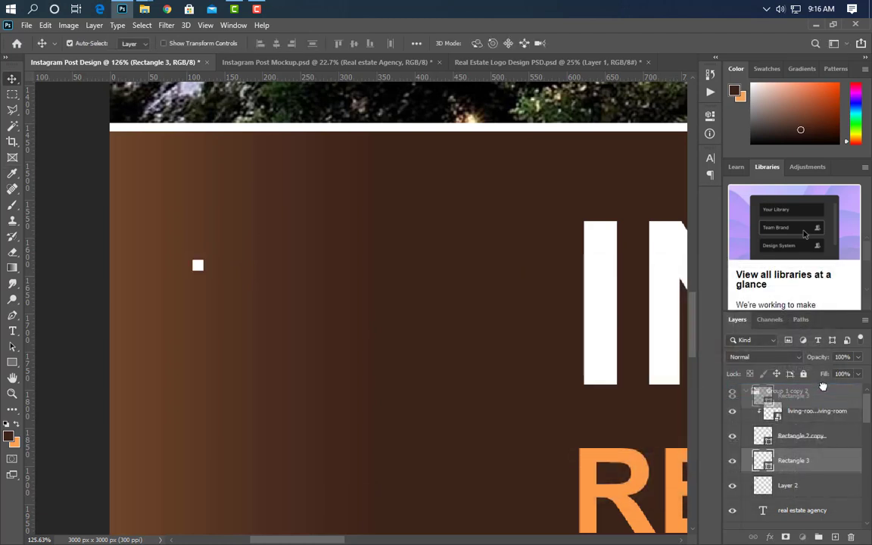
# - Copy the square into a row of four and group the row
pyautogui.moveTo(822, 387); pyautogui.dragTo(818, 394)
pyautogui.moveTo(196, 267); pyautogui.dragTo(293, 266)
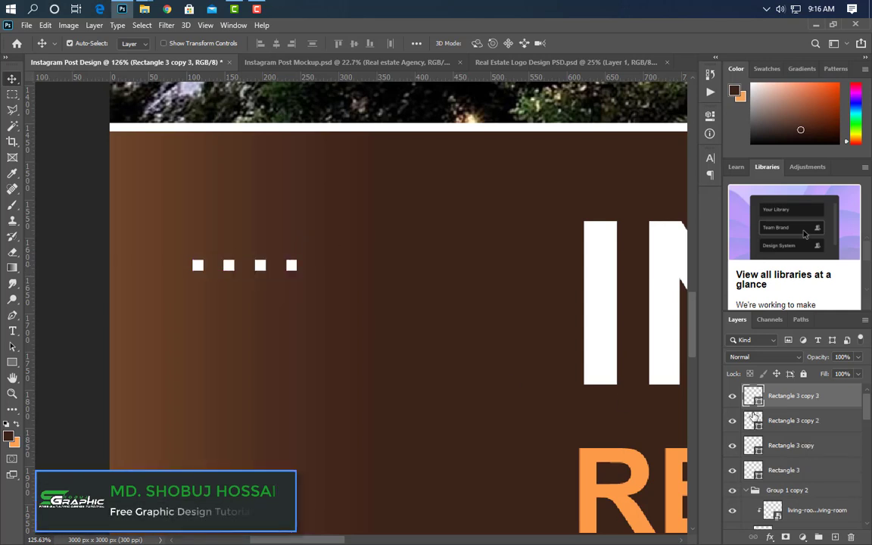
pyautogui.keyDown('ctrl'); pyautogui.click(793, 420); pyautogui.keyUp('ctrl')
pyautogui.keyDown('ctrl'); pyautogui.click(791, 445); pyautogui.keyUp('ctrl')
pyautogui.keyDown('ctrl'); pyautogui.click(807, 472); pyautogui.keyUp('ctrl')
pyautogui.hotkey('ctrl', 'g')
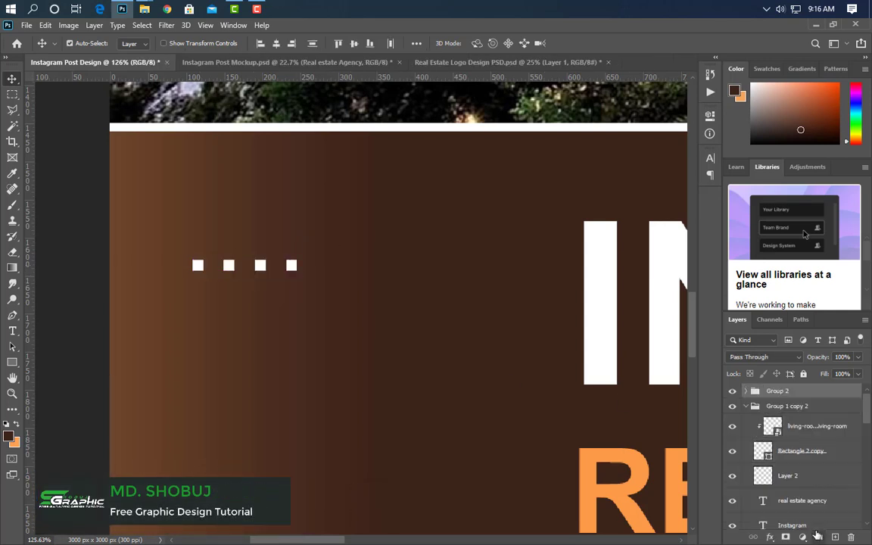
pyautogui.click(70, 43)
# - Duplicate the row into four rows and select all four row groups
pyautogui.moveTo(290, 266); pyautogui.dragTo(292, 355)
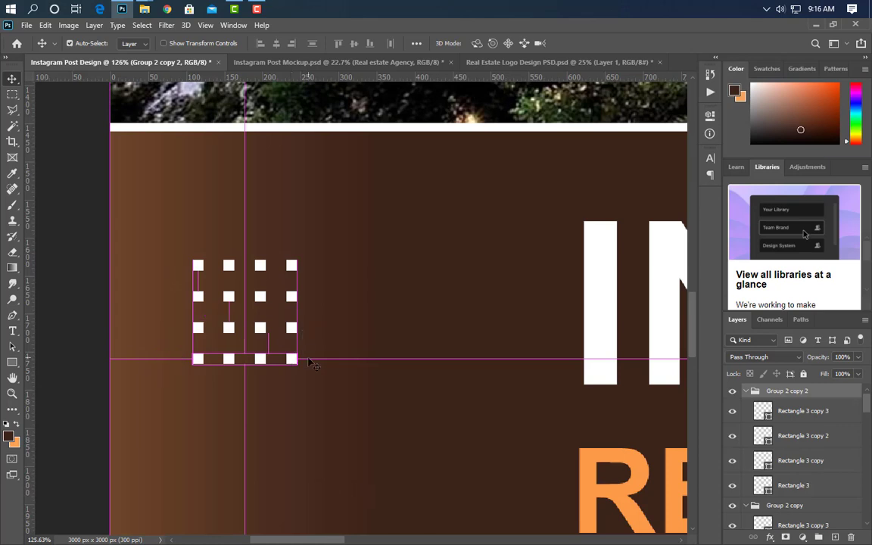
pyautogui.scroll(-2, 228, 361)
pyautogui.scroll(-3, 227, 362)
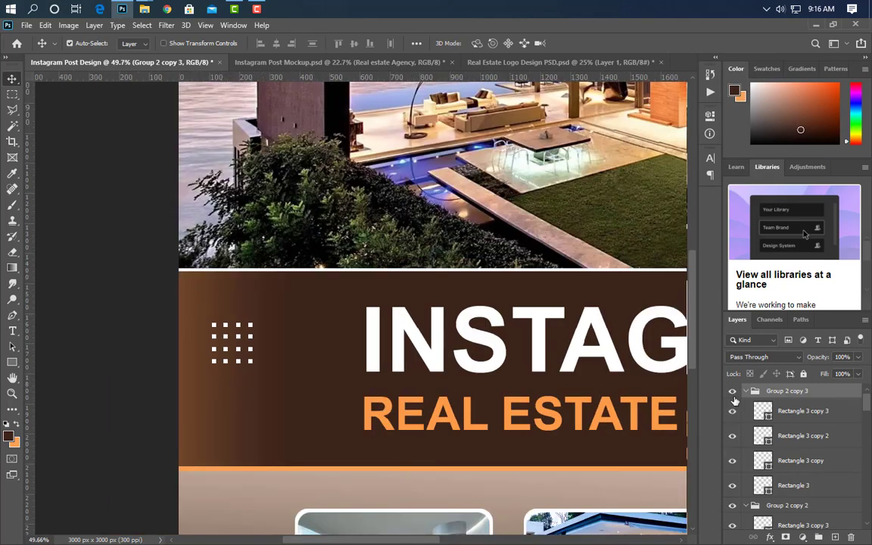
pyautogui.click(747, 391)
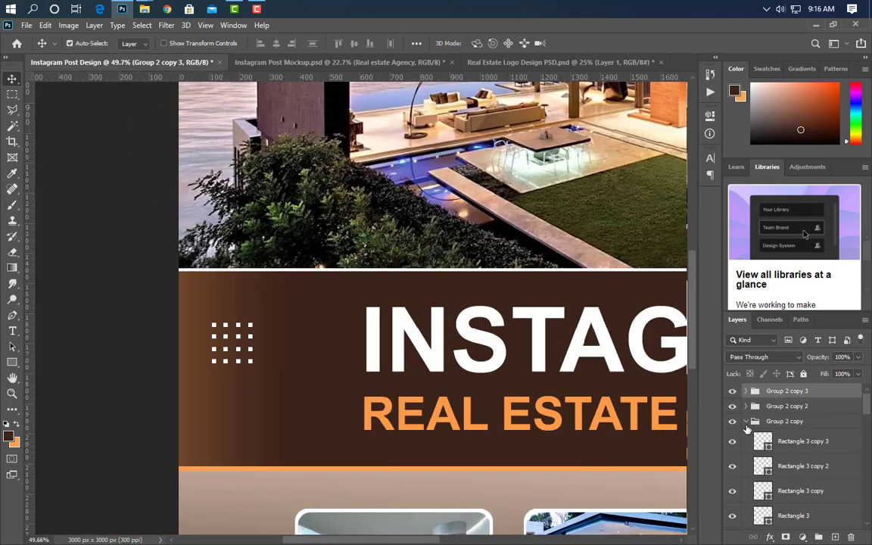
pyautogui.click(746, 421)
pyautogui.click(746, 437)
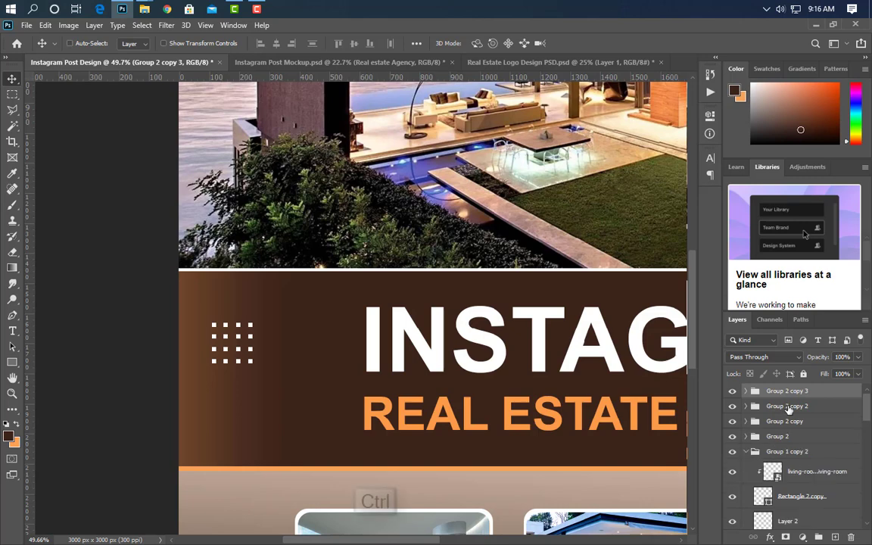
pyautogui.keyDown('ctrl'); pyautogui.click(787, 407); pyautogui.keyUp('ctrl')
# - Group the four rows into one dot grid and nudge it right and down
pyautogui.scroll(-3, 356, 445)
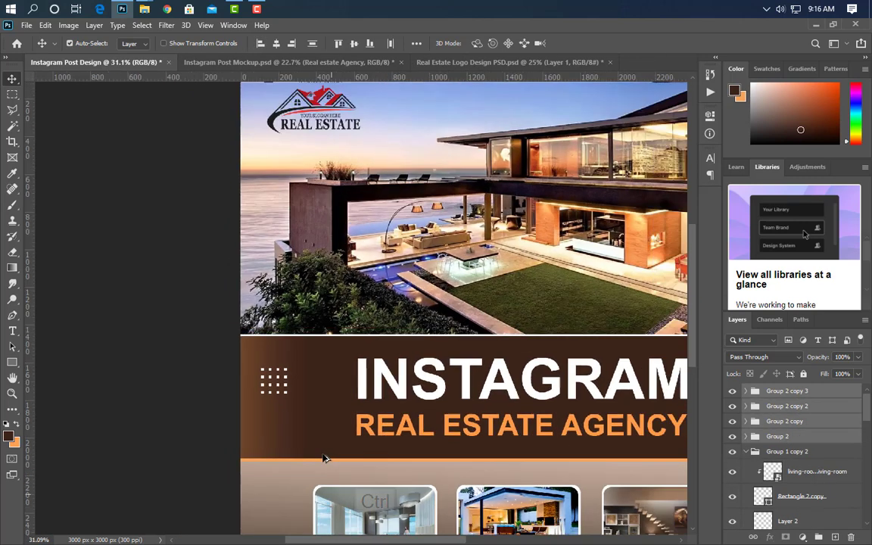
pyautogui.hotkey('ctrl', 'g')
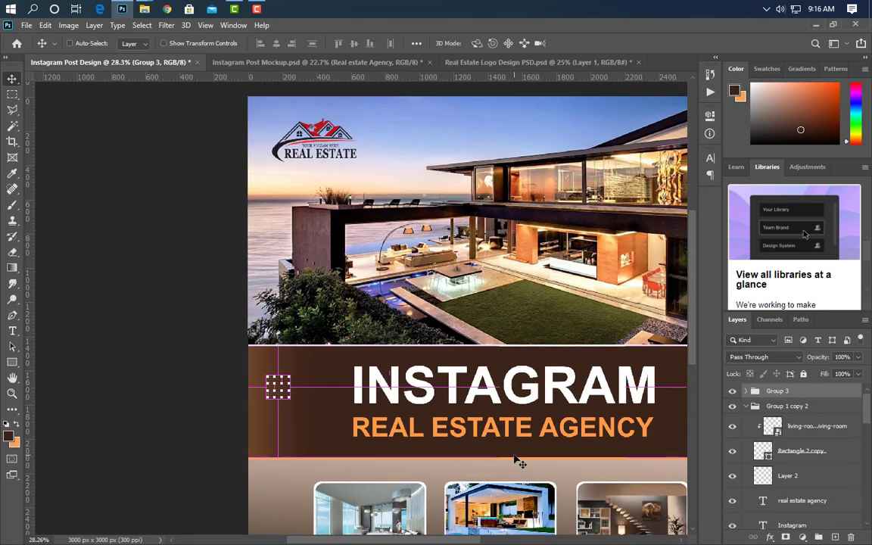
pyautogui.hotkey('ctrl', 't')
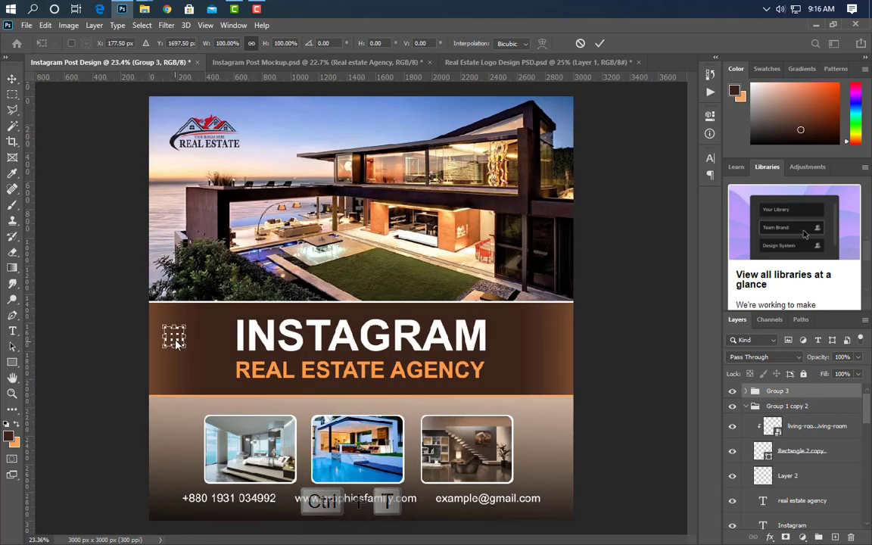
pyautogui.moveTo(175, 343)
pyautogui.mouseDown()
pyautogui.moveTo(184, 353)
pyautogui.moveTo(192, 348)
pyautogui.mouseUp()
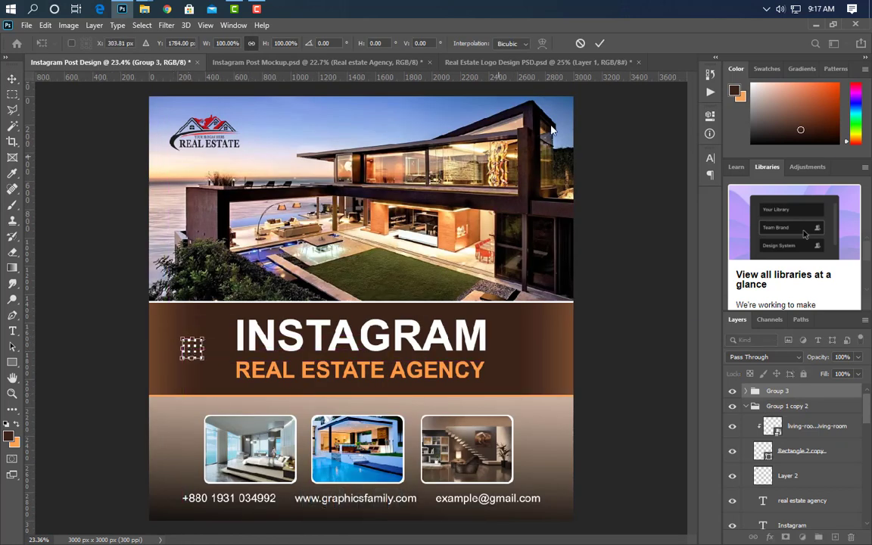
pyautogui.click(601, 43)
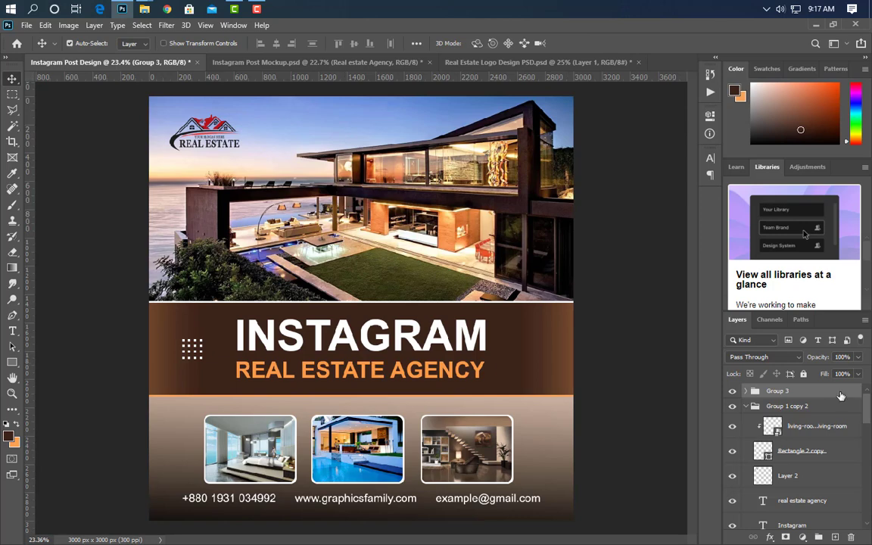
# - Duplicate the dot grid and place the copy right of INSTAGRAM
pyautogui.hotkey('ctrl', 'j')
pyautogui.hotkey('ctrl', 't')
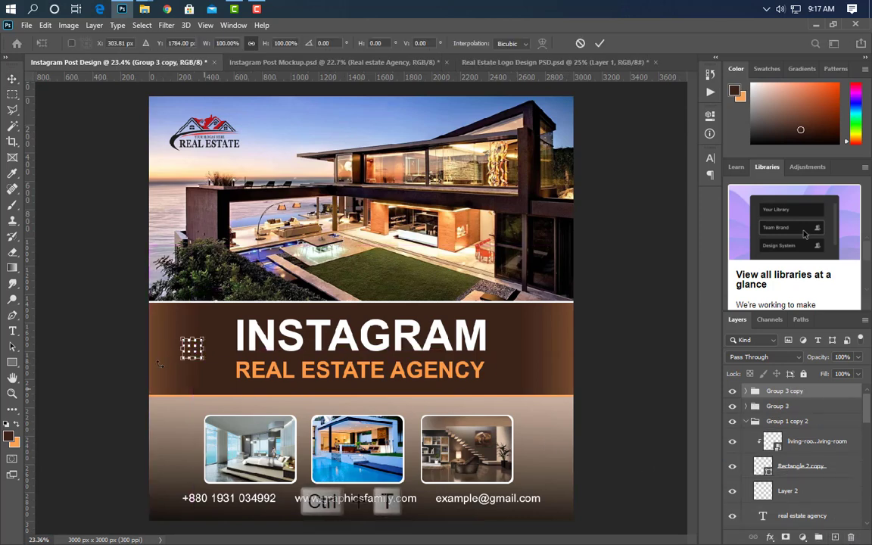
pyautogui.moveTo(193, 349); pyautogui.dragTo(532, 349)
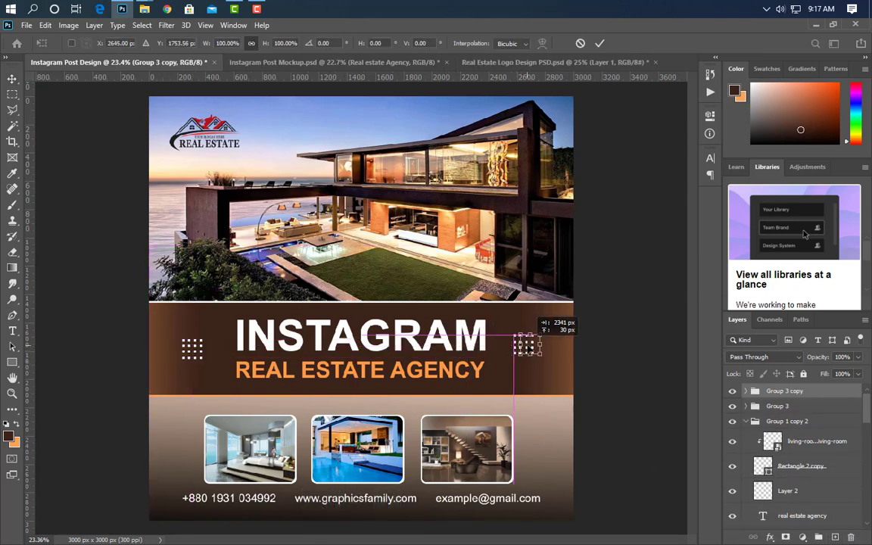
pyautogui.click(598, 44)
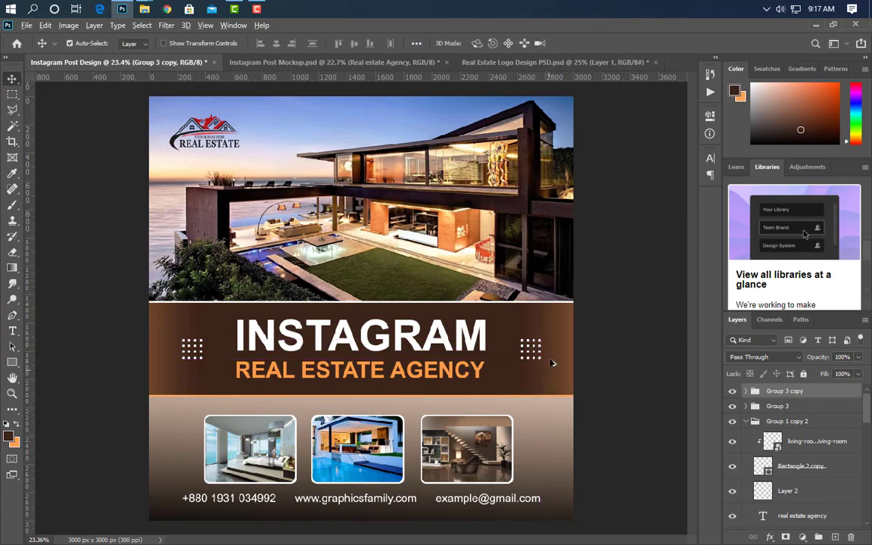
pyautogui.scroll(5, 545, 382)
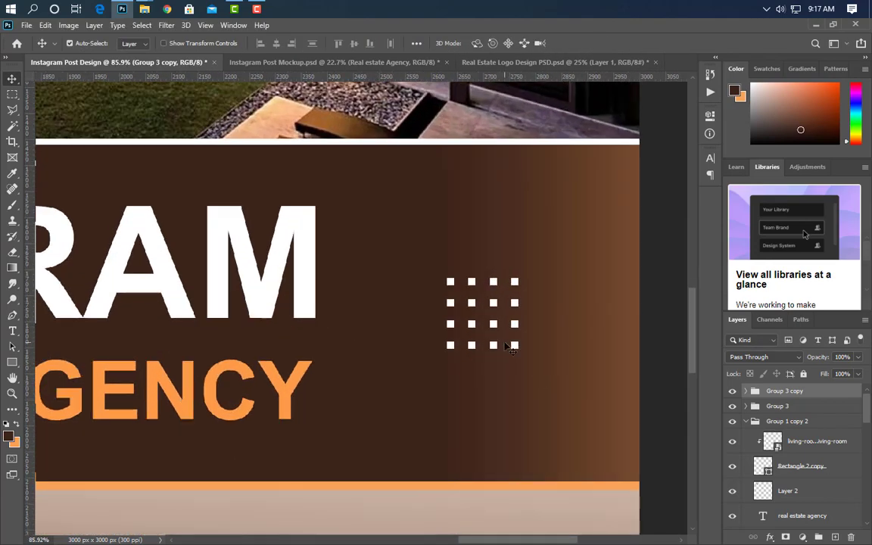